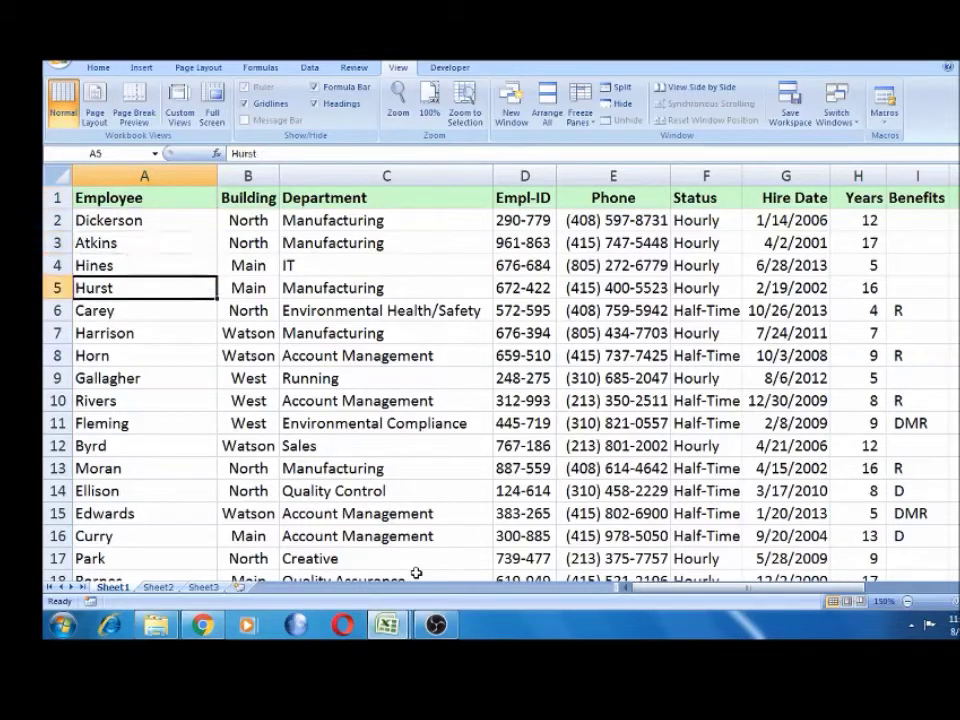
Step: Look along Hurst's row 5, then select Atkins and Dickerson near the top
key("Right")
key("Right")
key("Right")
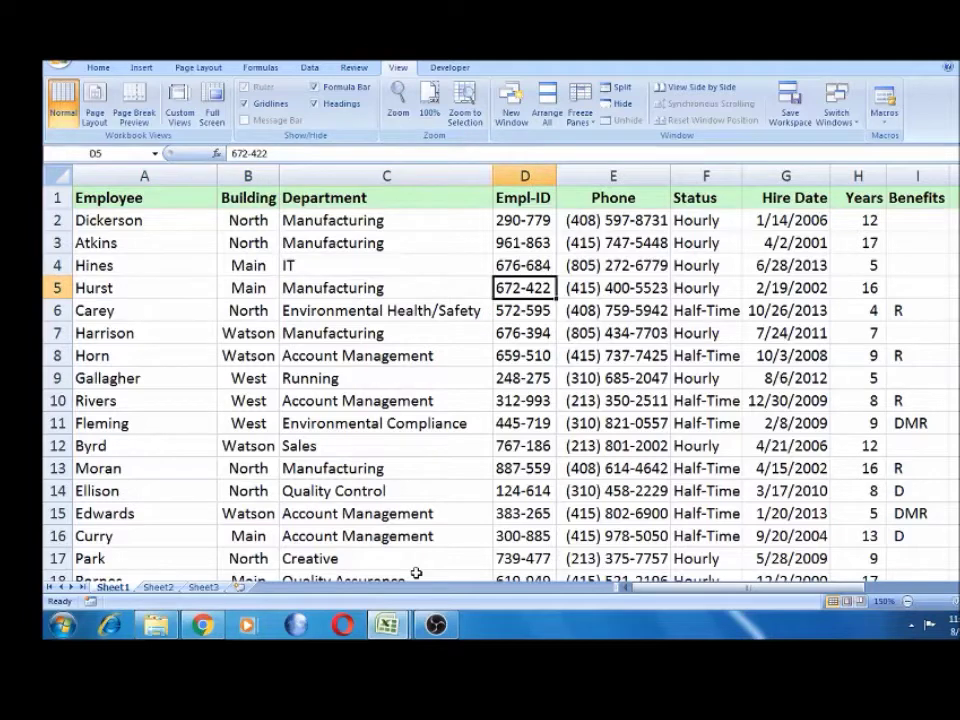
key("Right")
key("Right")
key("Left")
key("Left")
key("Left")
key("Left")
key("Left")
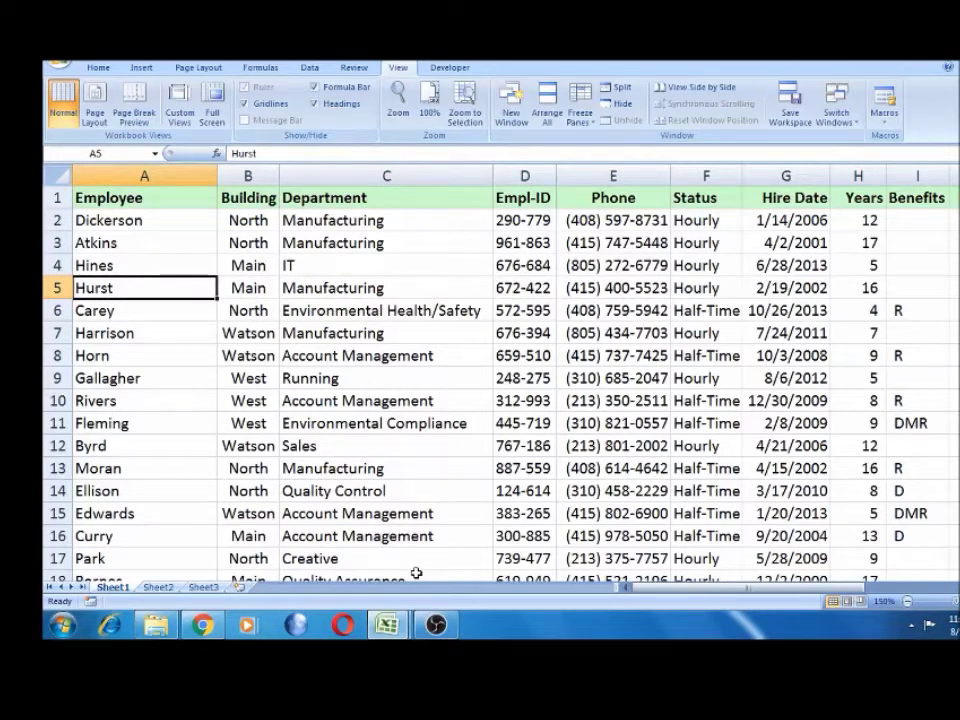
left_click(138, 245)
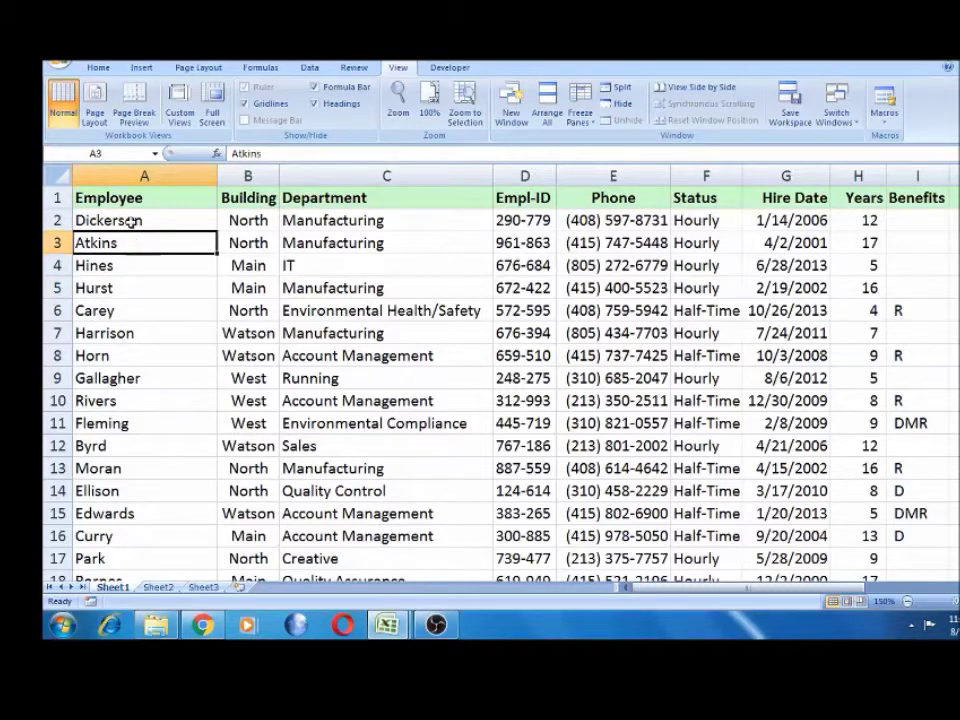
left_click(131, 220)
Step: Step through the employee names around Ellison in cell A14
left_click(115, 493)
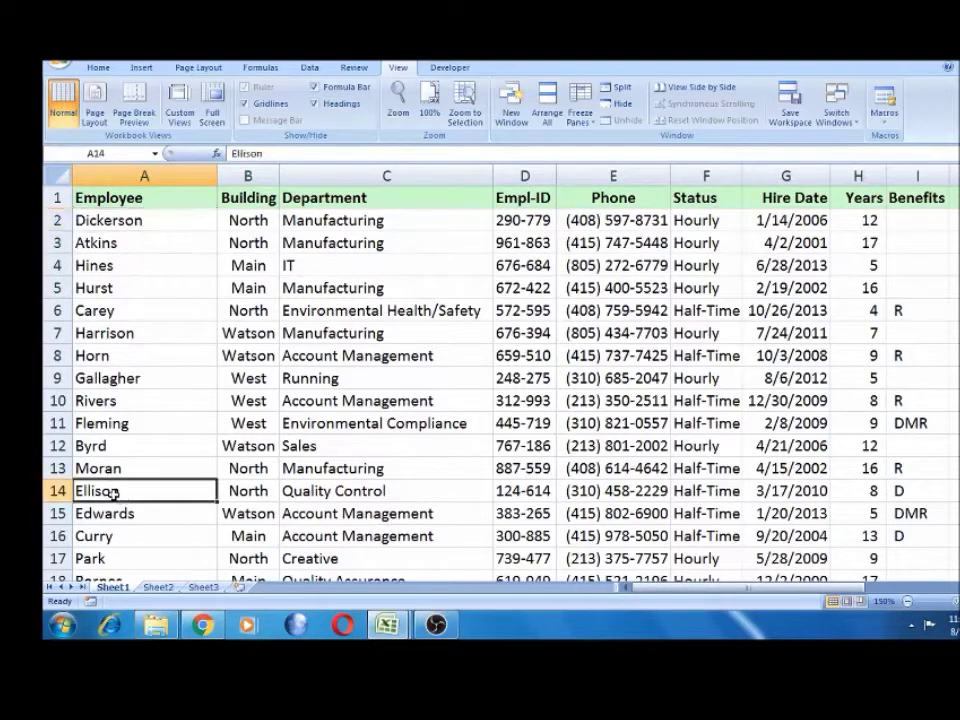
key("Down")
left_click(115, 493)
key("Down")
key("Down")
key("Down")
key("Down")
key("Up")
key("Up")
key("Up")
key("Up")
key("Up")
key("Up")
key("Up")
key("Up")
key("Up")
key("Down")
key("Down")
key("Down")
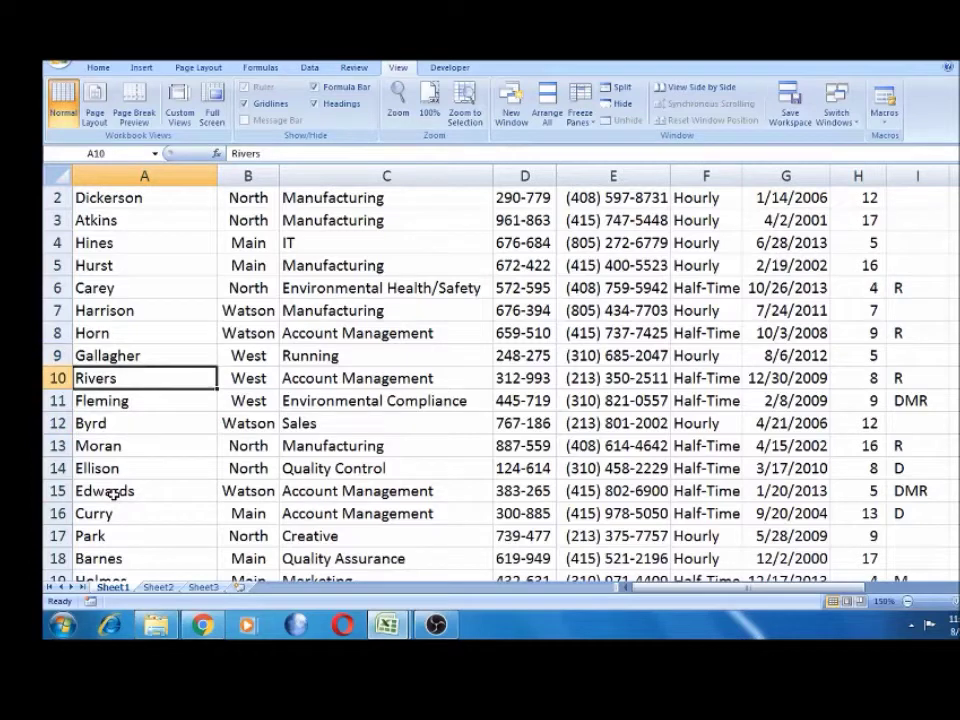
key("Down")
key("Down")
key("Down")
key("Down")
key("Up")
key("Up")
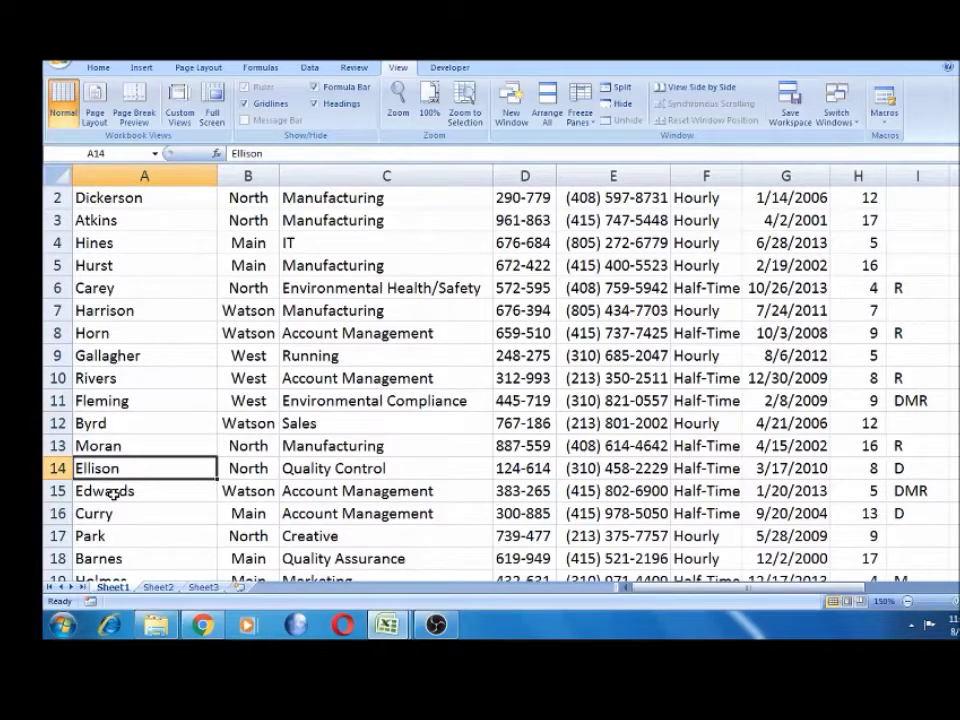
Step: Hide rows 15–22, then check that Ellison (A14) and Goodman (A23) are now adjacent
left_click(58, 490)
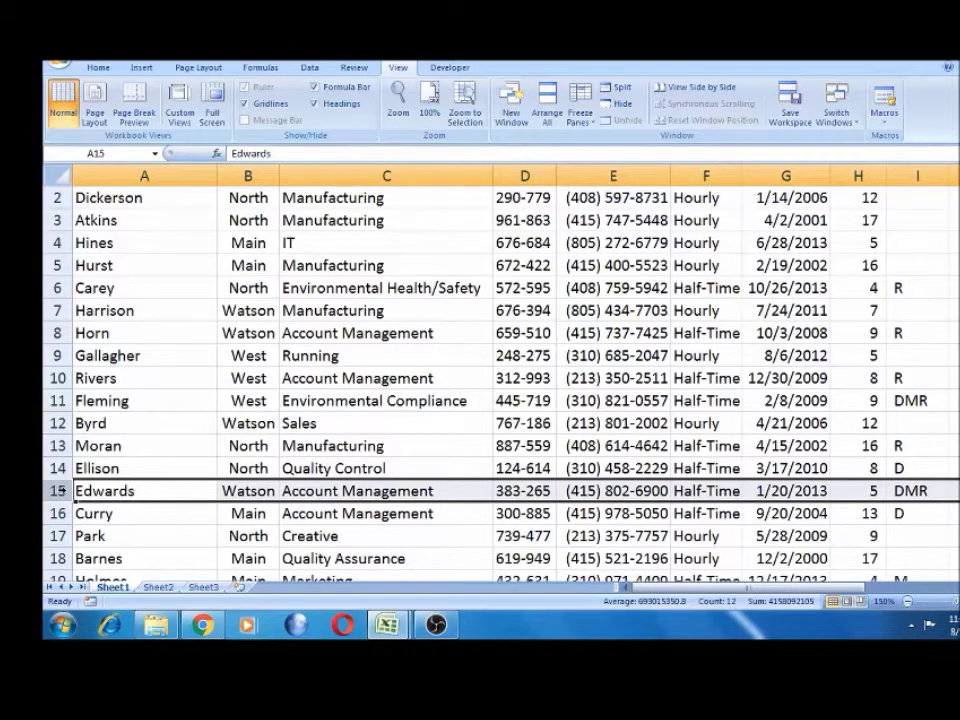
key("shift+Down")
key("shift+Down")
key("shift+Down")
key("shift+Down")
key("shift+Down")
key("shift+Down")
key("shift+Down")
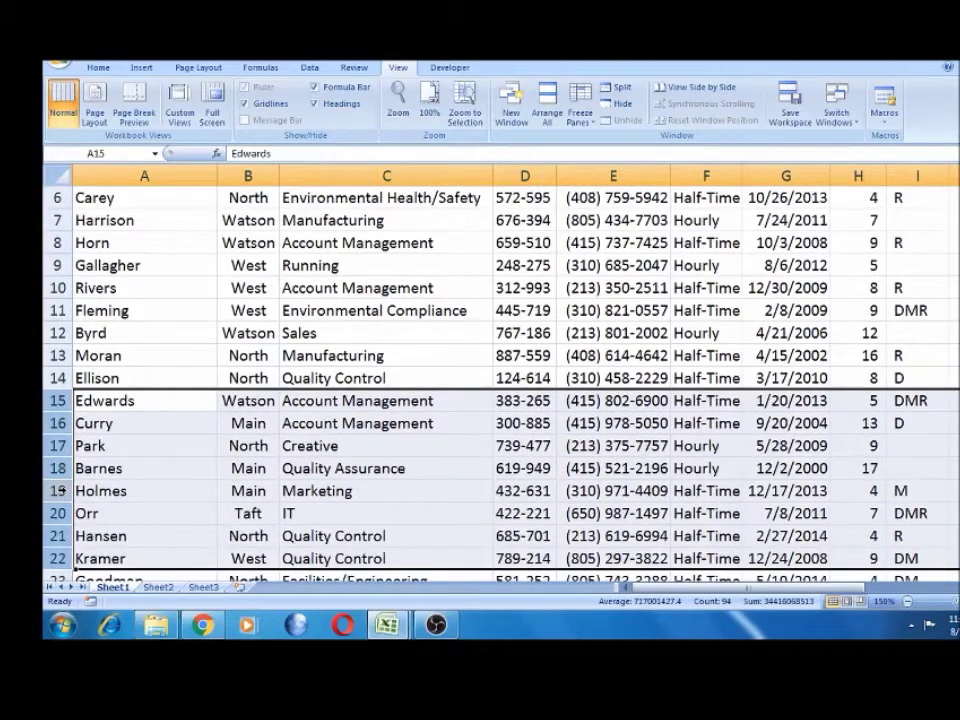
right_click(58, 490)
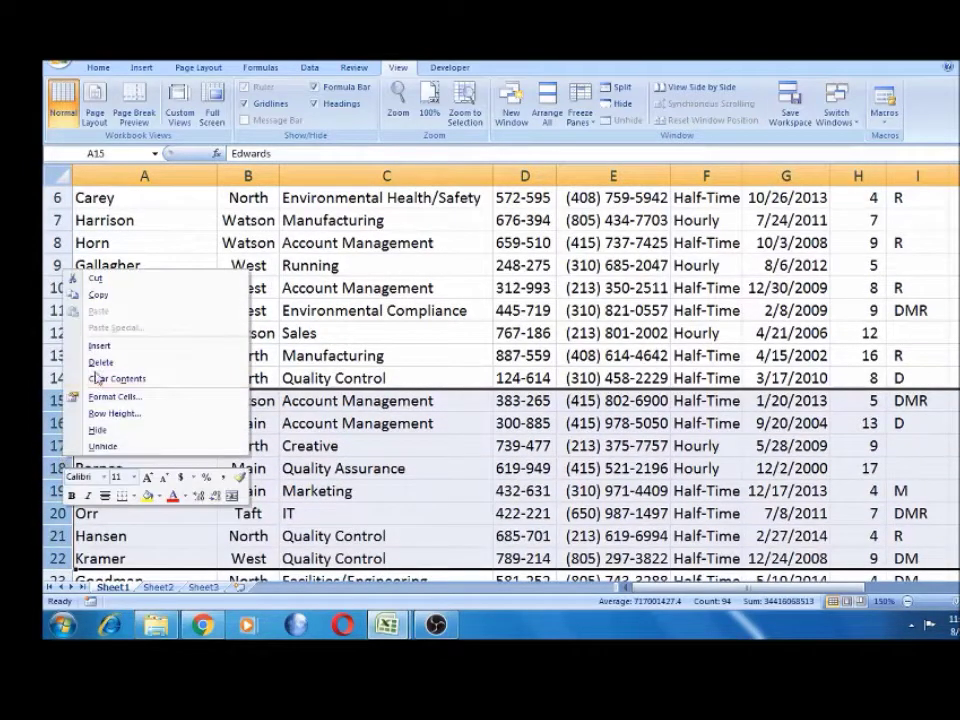
left_click(122, 432)
left_click(118, 378)
left_click(116, 401)
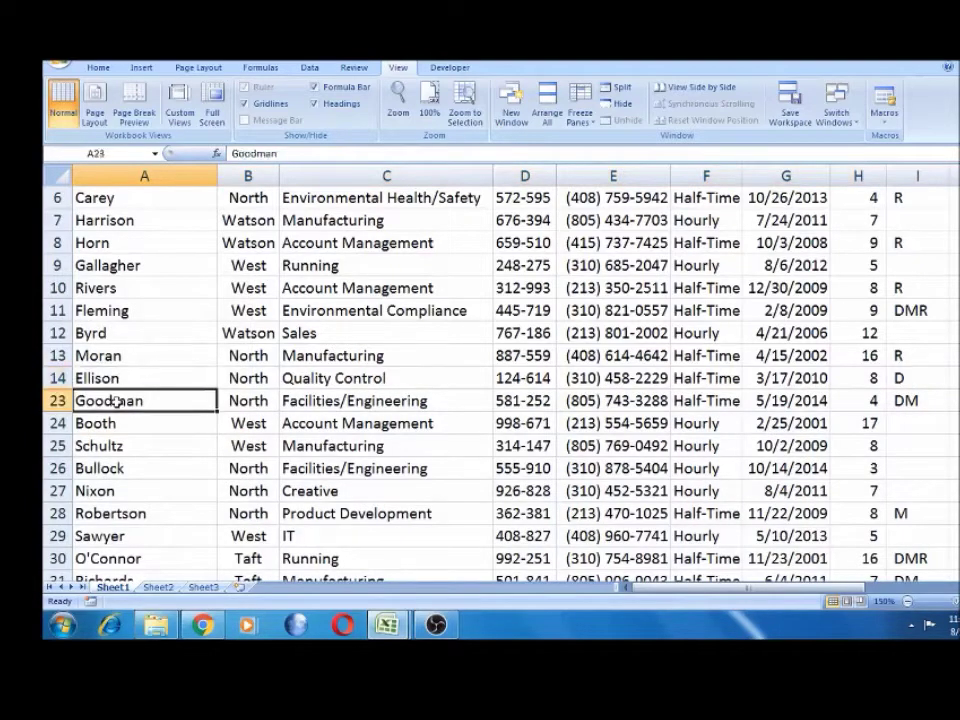
Step: Look along Goodman's row 23 and select rows 23–26
key("Right")
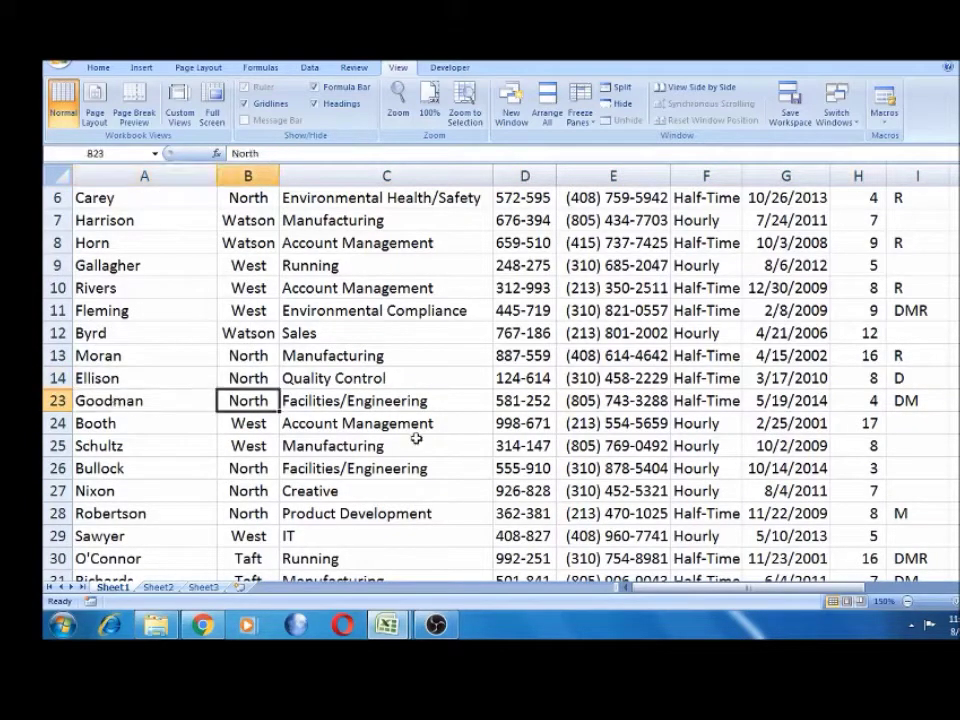
key("Right")
key("Right")
key("Left")
key("Left")
key("Left")
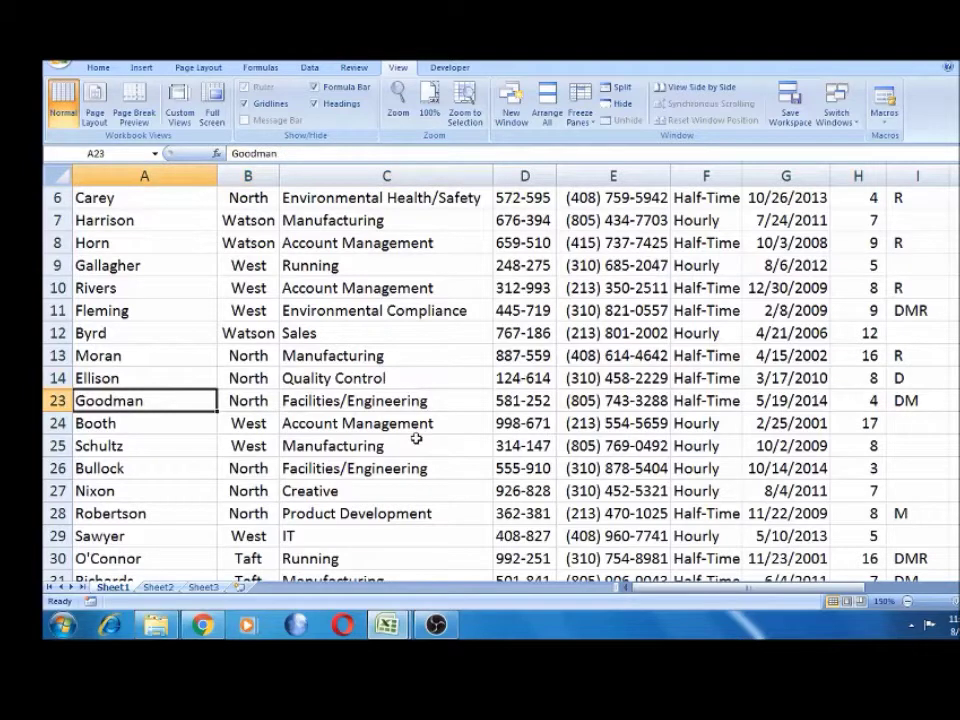
left_click(57, 400)
key("shift+Down")
key("shift+Down")
key("shift+Down")
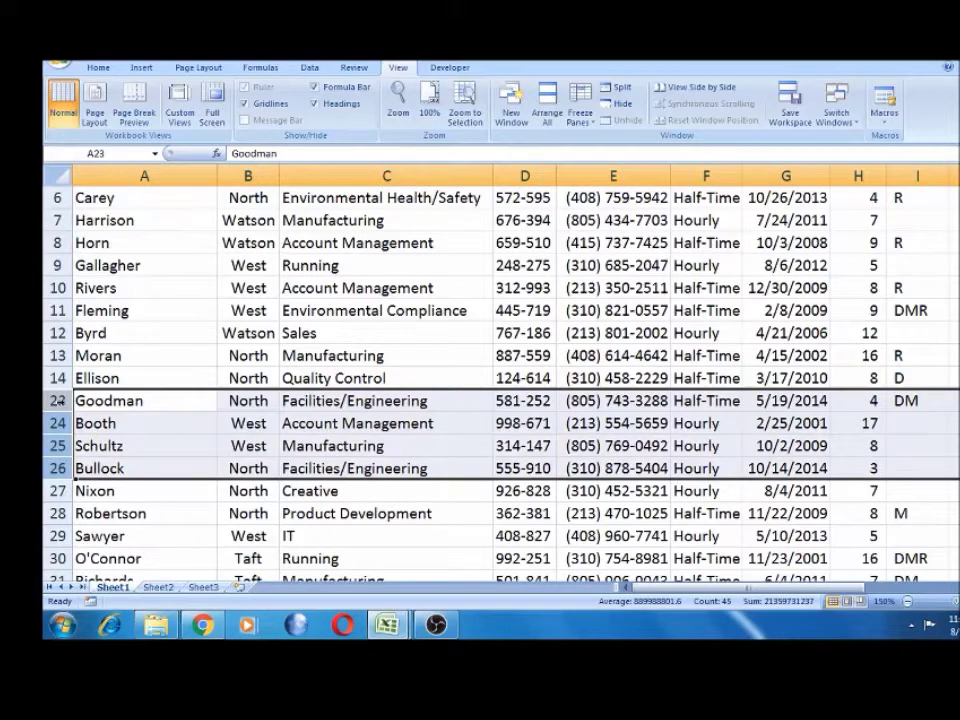
Step: Select rows 14 and 23 and unhide rows 15–22
left_click(78, 378)
left_click(61, 378)
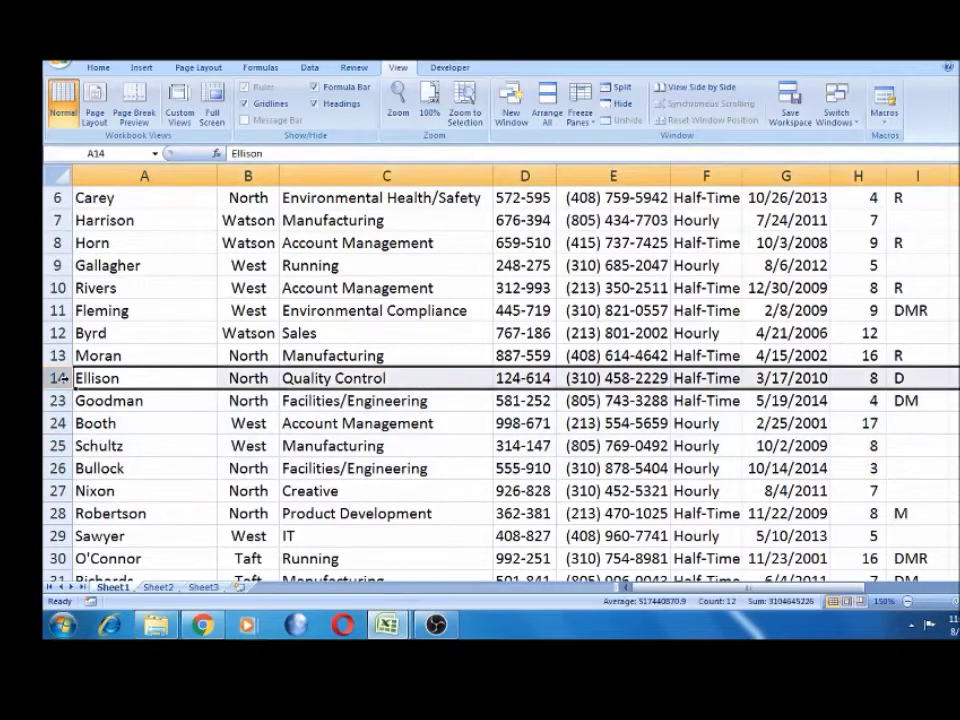
key("shift+Down")
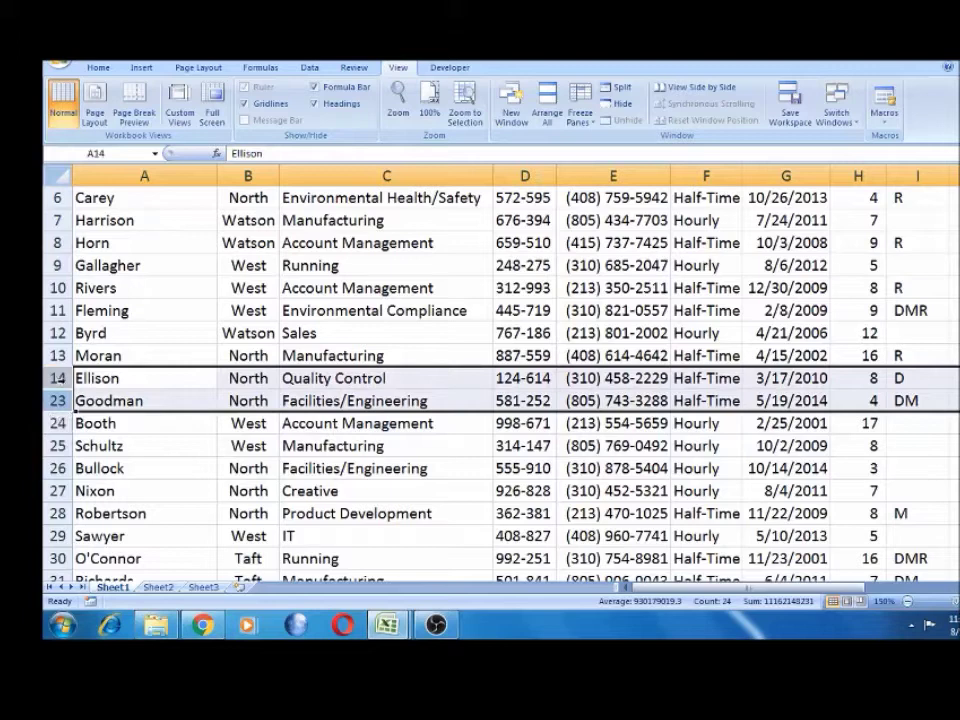
right_click(58, 379)
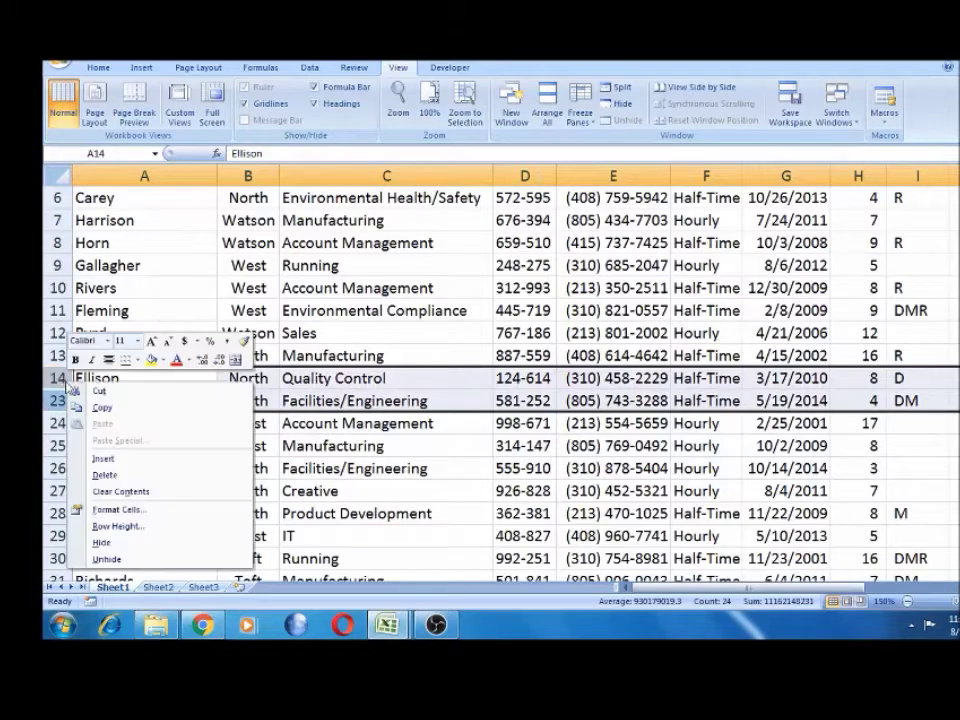
left_click(122, 561)
Step: Select Curry in cell A16 and split the window above row 16
left_click(153, 355)
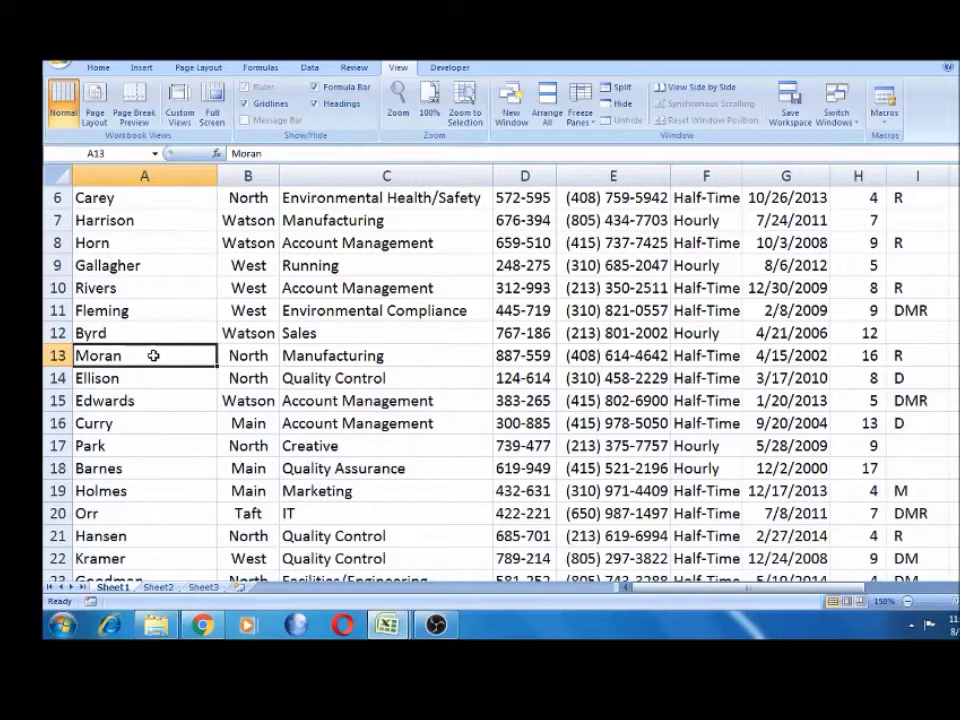
key("Down")
key("Down")
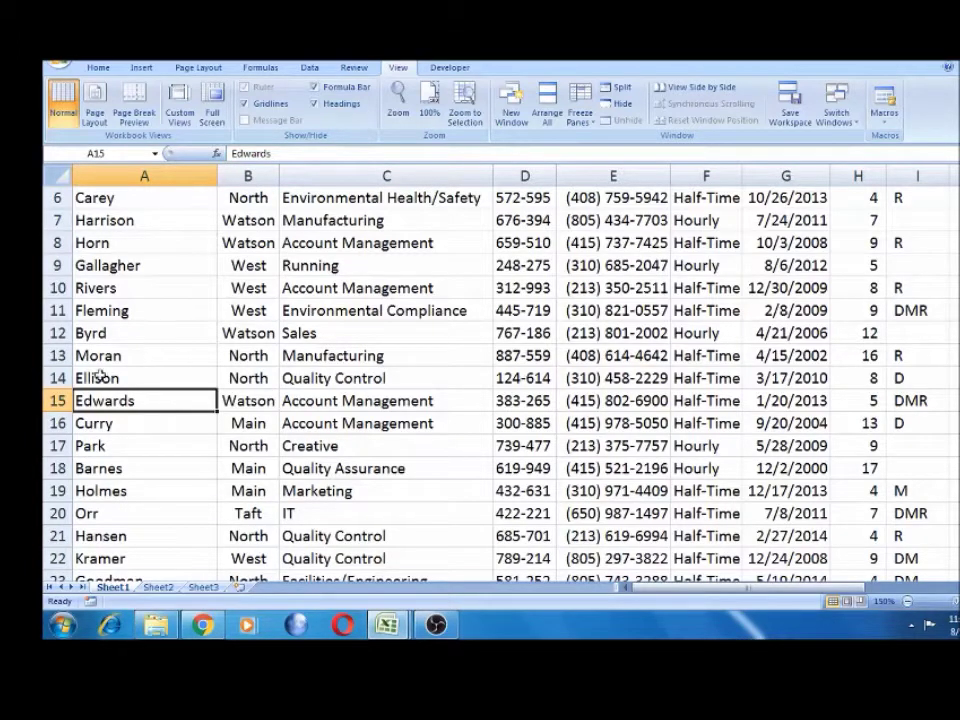
left_click(45, 400)
left_click(93, 402)
left_click(106, 424)
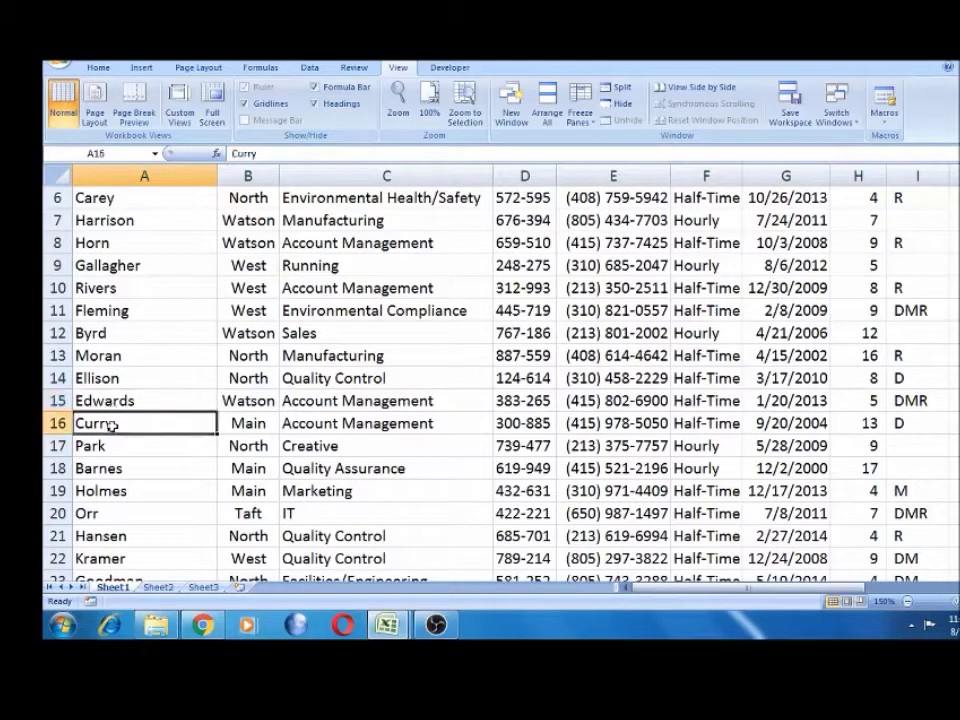
left_click(55, 423)
left_click(102, 423)
left_click(624, 90)
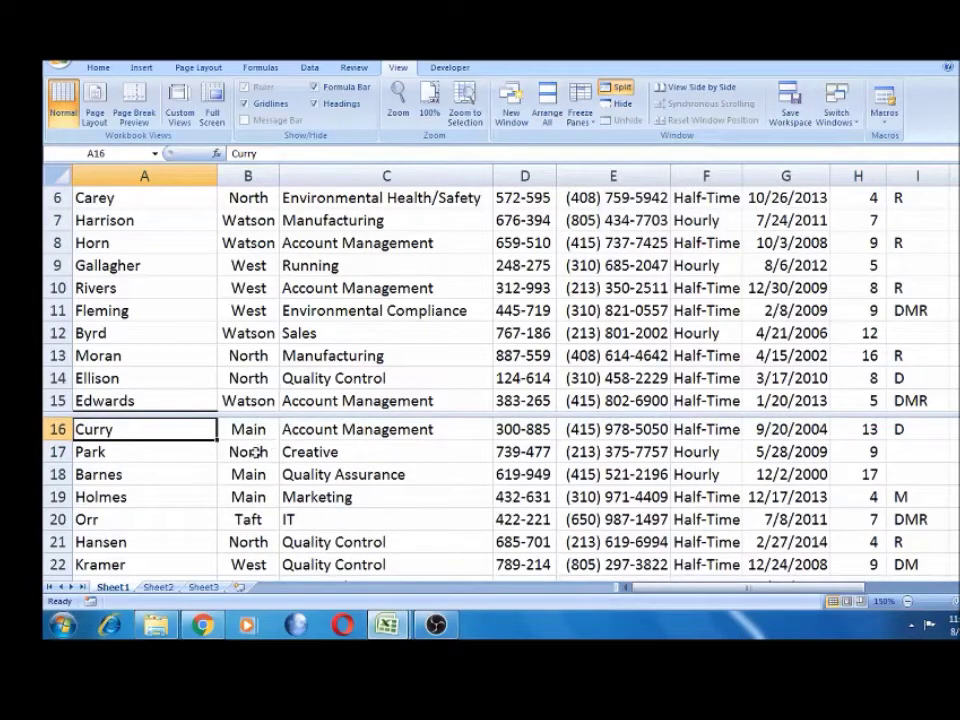
Step: Select cells in both panes, stepping the upper pane down toward row 29
left_click(123, 471)
key("Up")
key("Up")
key("Up")
key("Down")
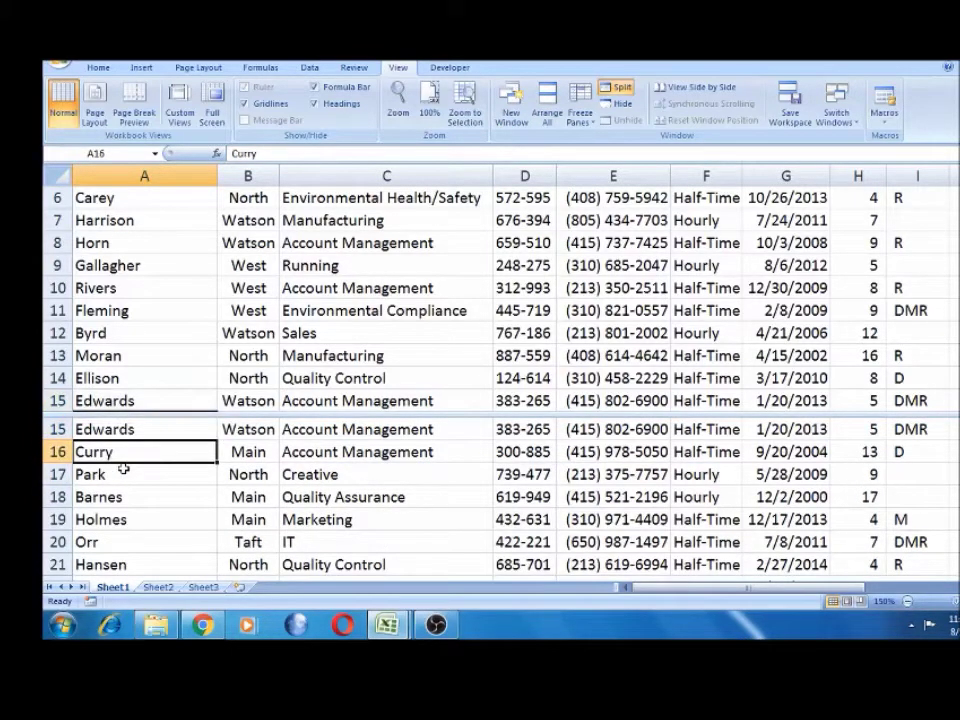
left_click(107, 264)
key("Down")
key("Down")
key("Down")
key("Down")
key("Down")
key("Down")
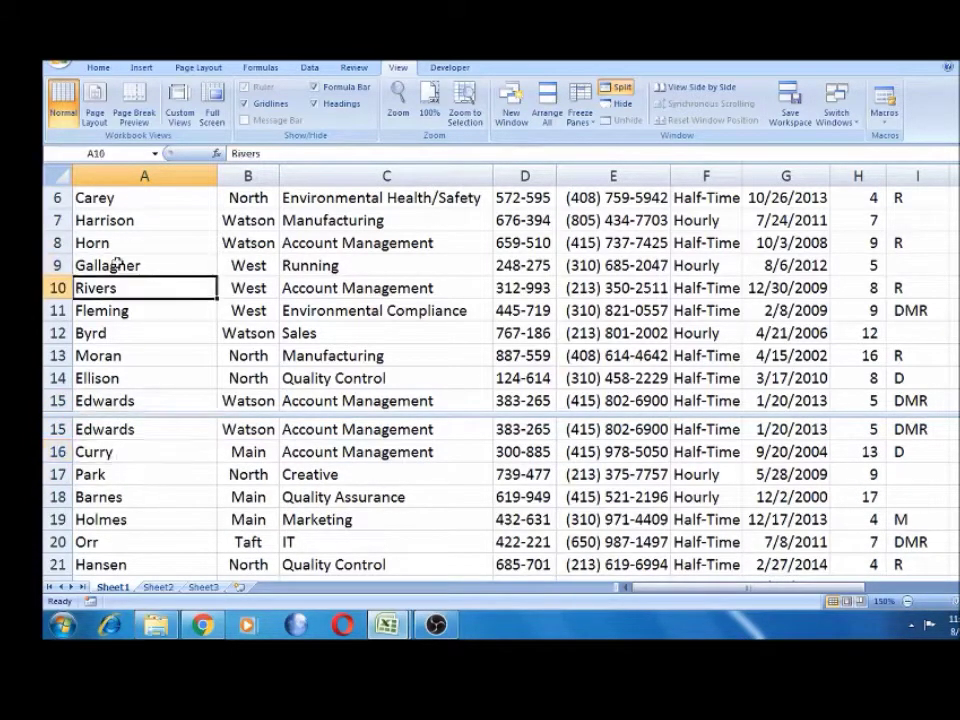
key("Down")
key("Down")
key("Down")
key("Down")
key("Down")
key("Down")
key("Down")
key("Down")
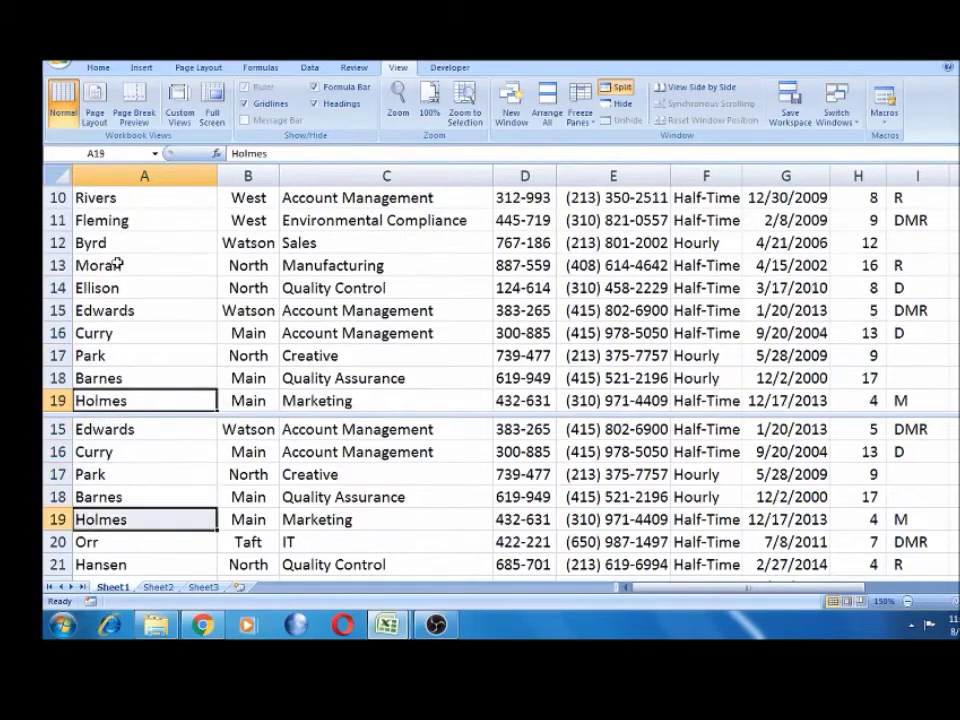
key("Down")
key("Down")
key("Down")
key("Down")
key("Down")
key("Down")
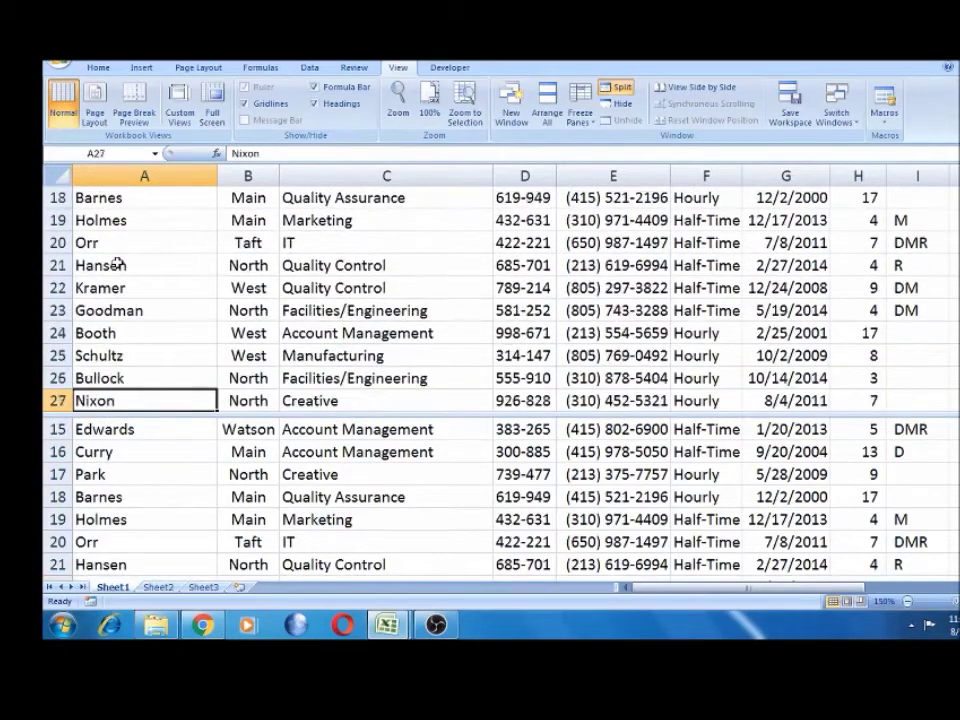
left_click(110, 469)
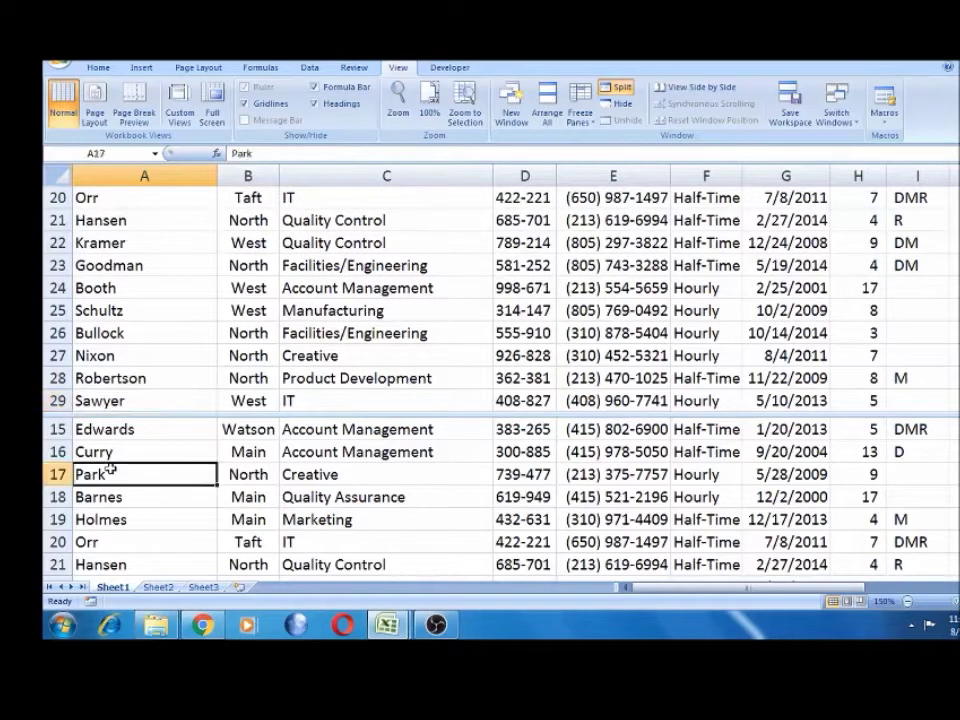
Step: Scroll the upper pane back up to Hurst in row 5, then select Edwards and Barnes below
left_click(144, 333)
key("Up")
key("Up")
key("Up")
key("Up")
key("Up")
key("Up")
key("Up")
key("Up")
key("Up")
key("Up")
key("Up")
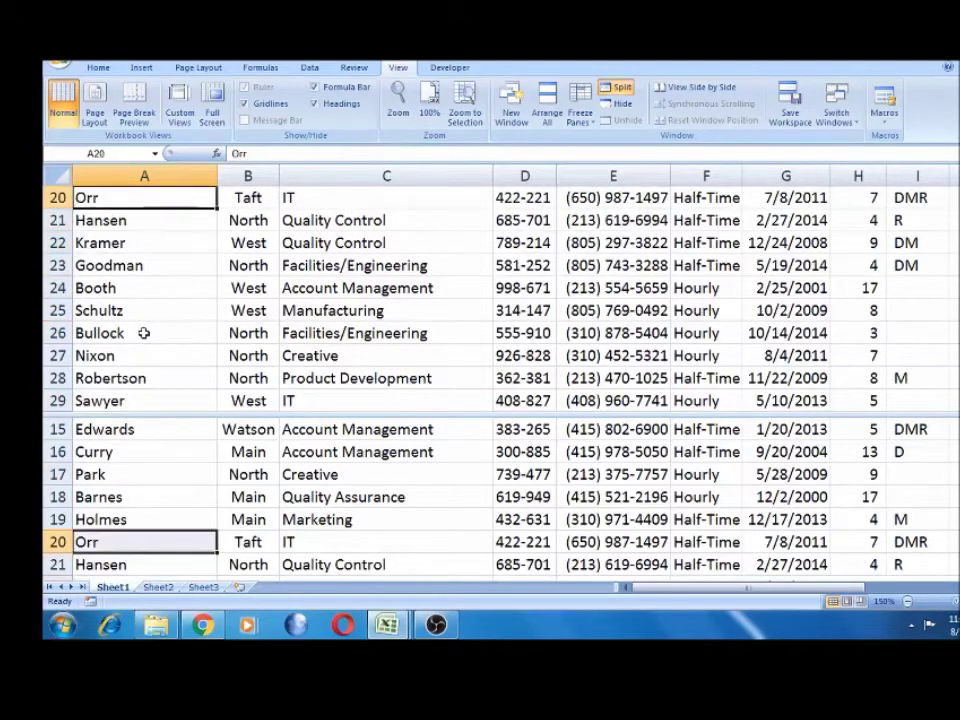
key("Up")
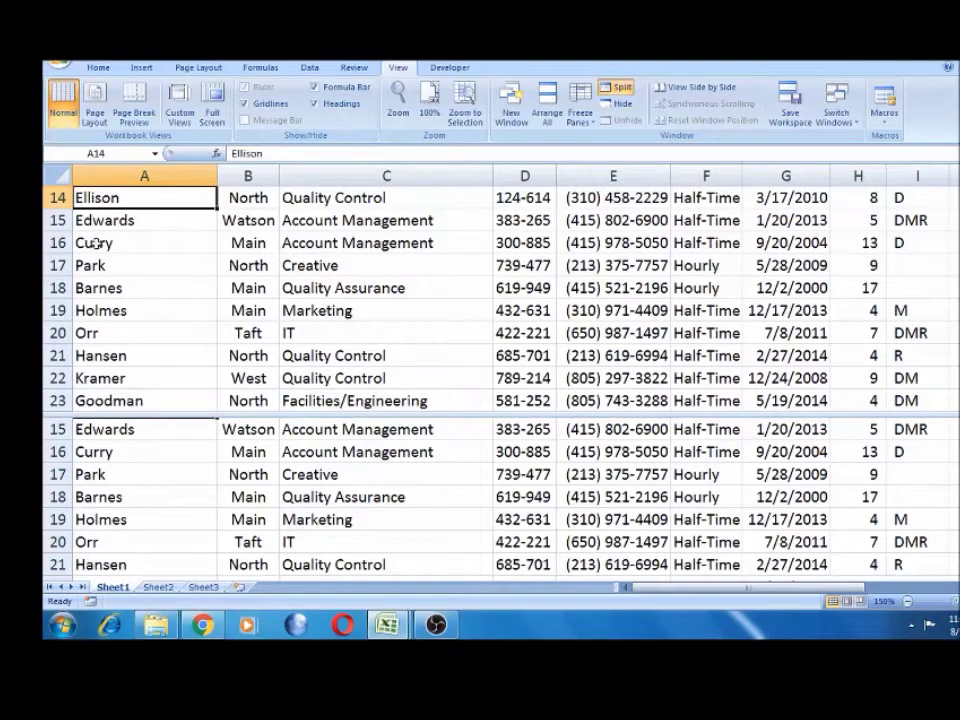
key("Up")
key("Up")
key("Up")
key("Up")
key("Up")
key("Up")
key("Up")
key("Up")
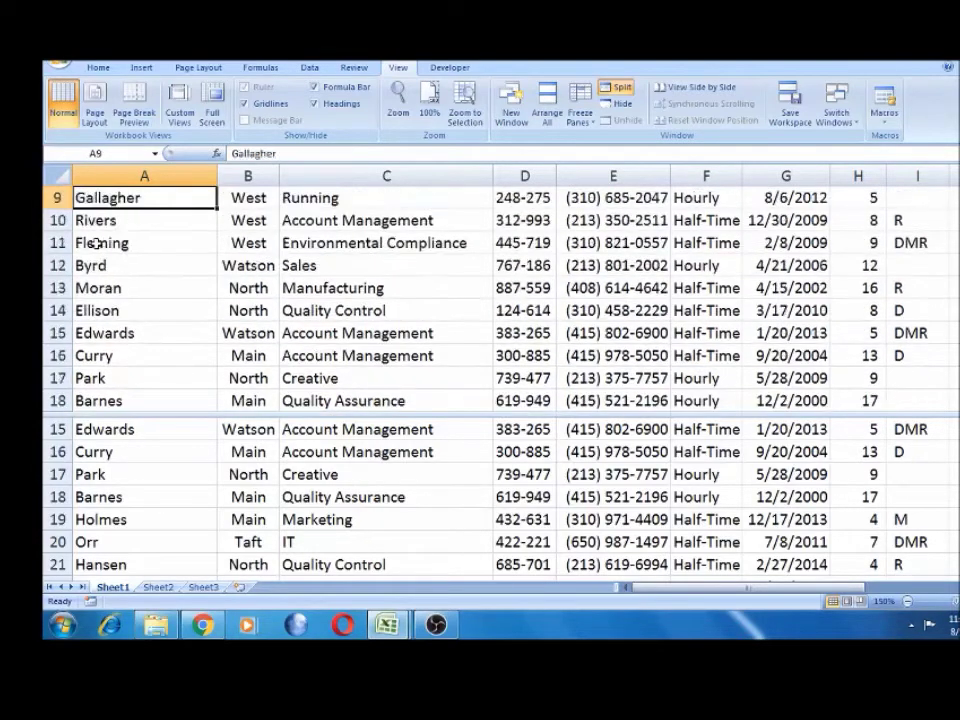
key("Up")
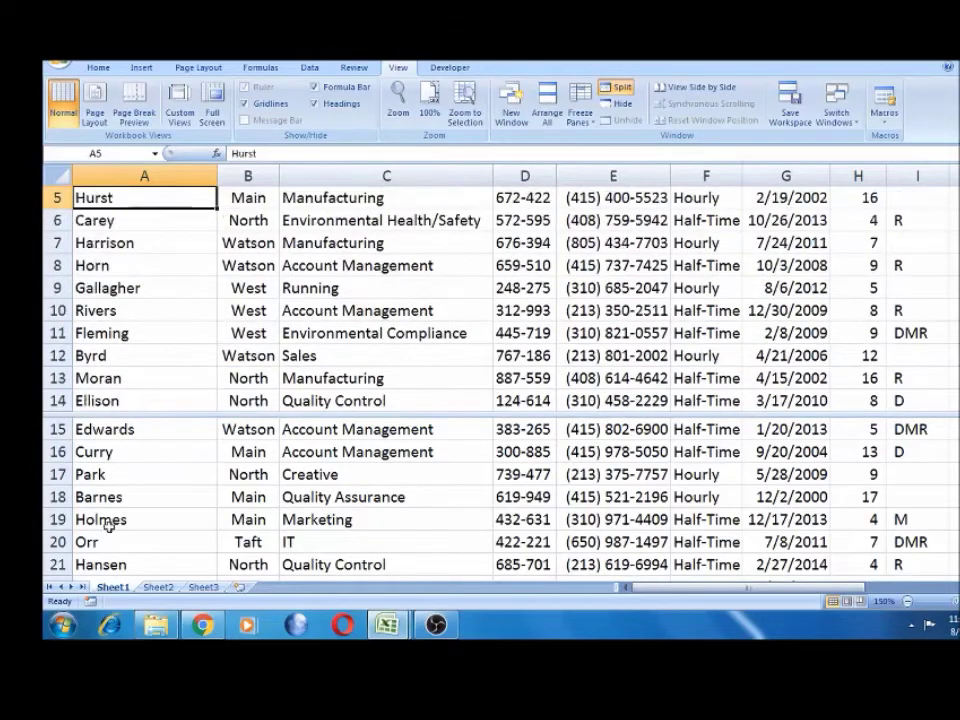
left_click(146, 433)
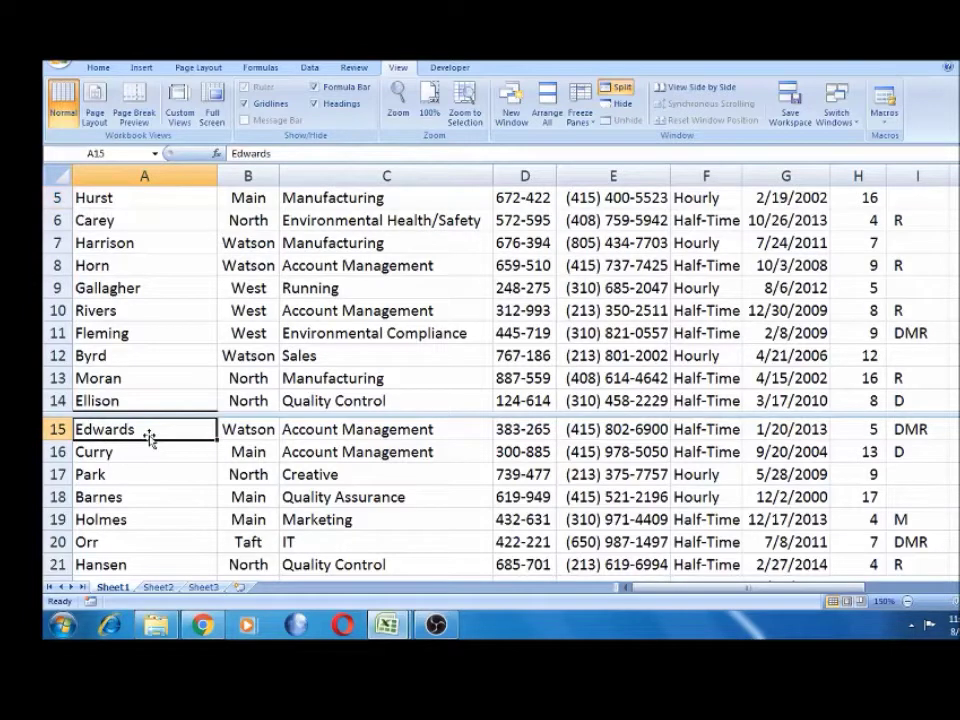
left_click(120, 495)
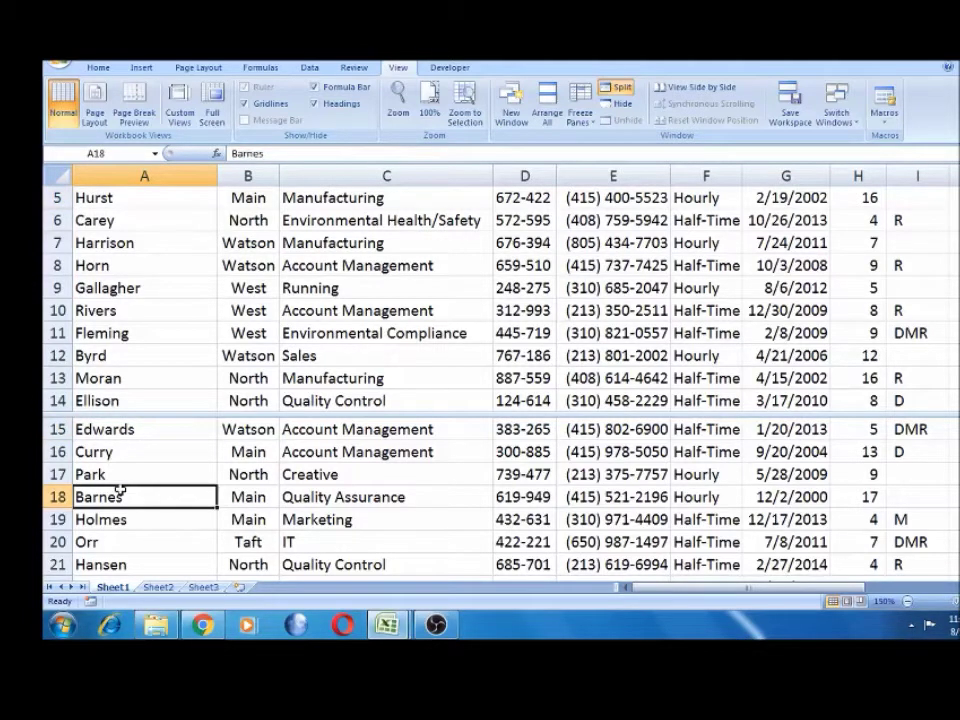
Step: Jump the lower pane to cell A100 through the Name Box and step down to row 106
left_click(124, 155)
type("A100")
key("Return")
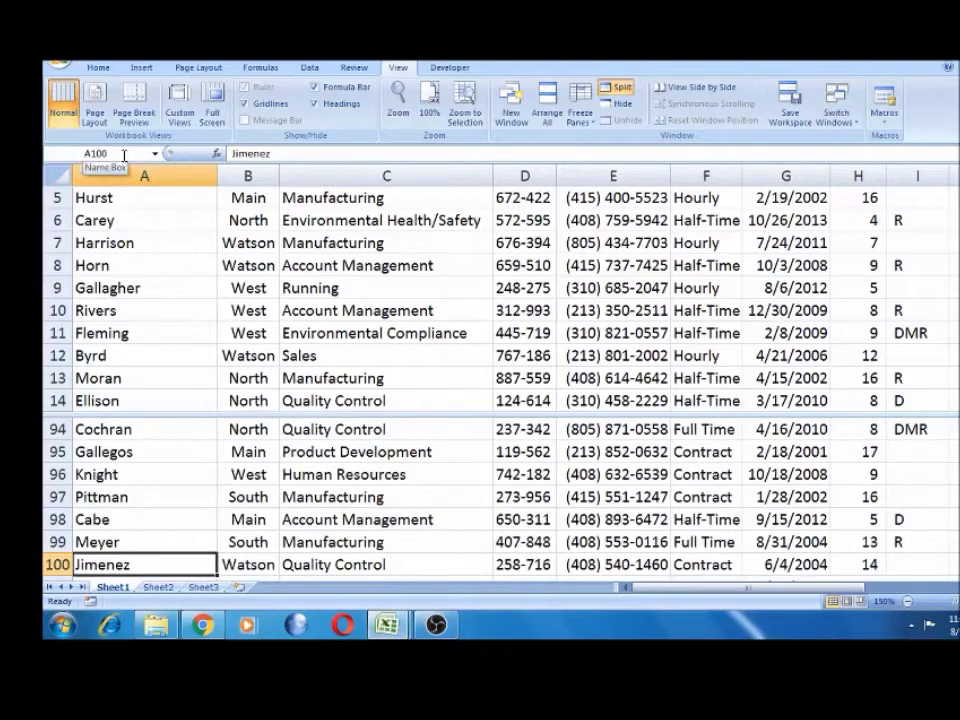
key("Down")
key("Down")
key("Down")
key("Down")
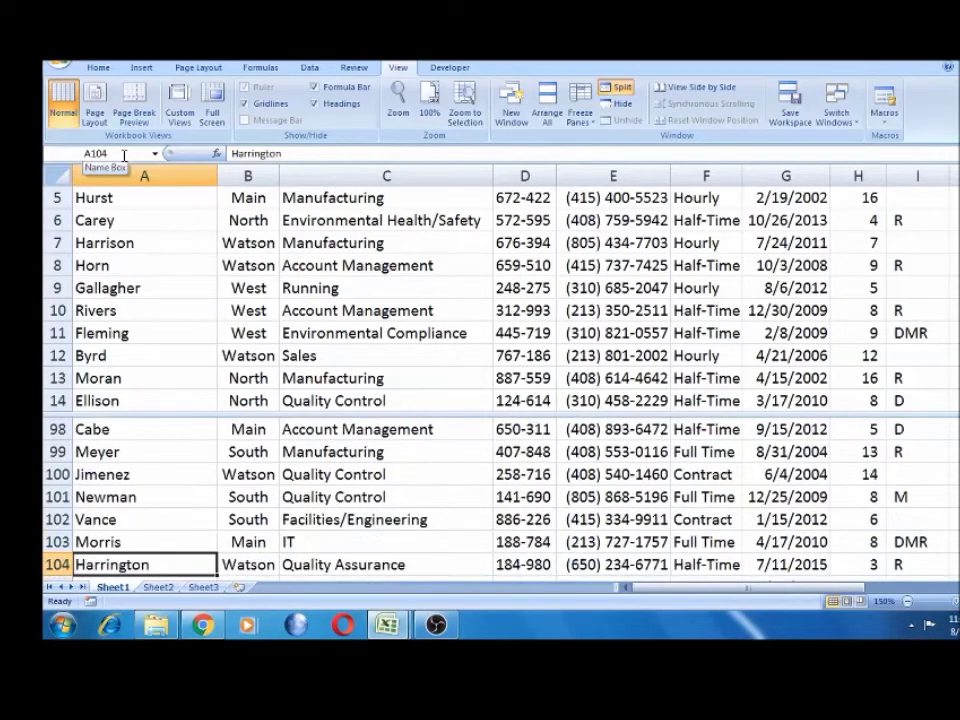
key("Down")
key("Down")
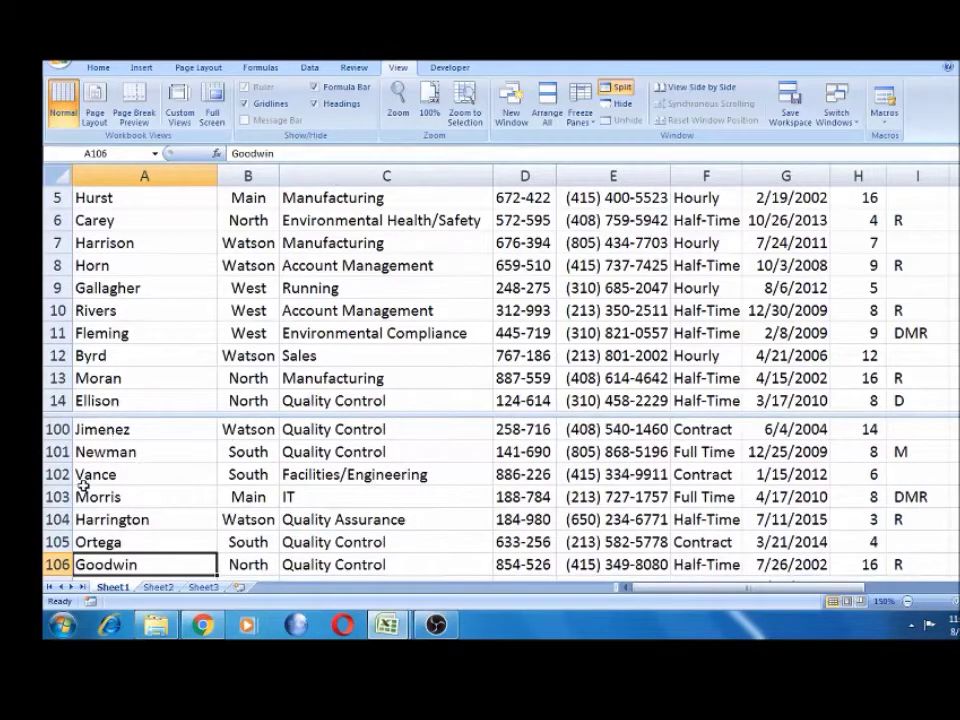
Step: Browse rows 109–117 in the lower pane, then remove the horizontal split
left_click(104, 400)
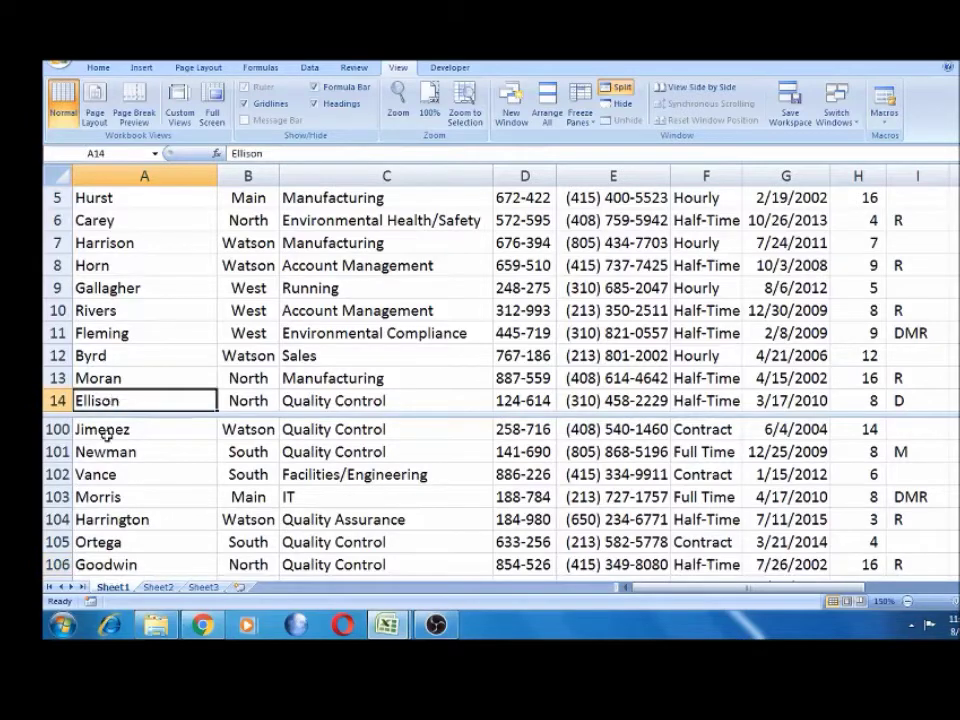
left_click(106, 431)
key("Down")
key("Down")
key("Down")
key("Down")
key("Down")
key("Down")
key("Down")
key("Down")
key("Down")
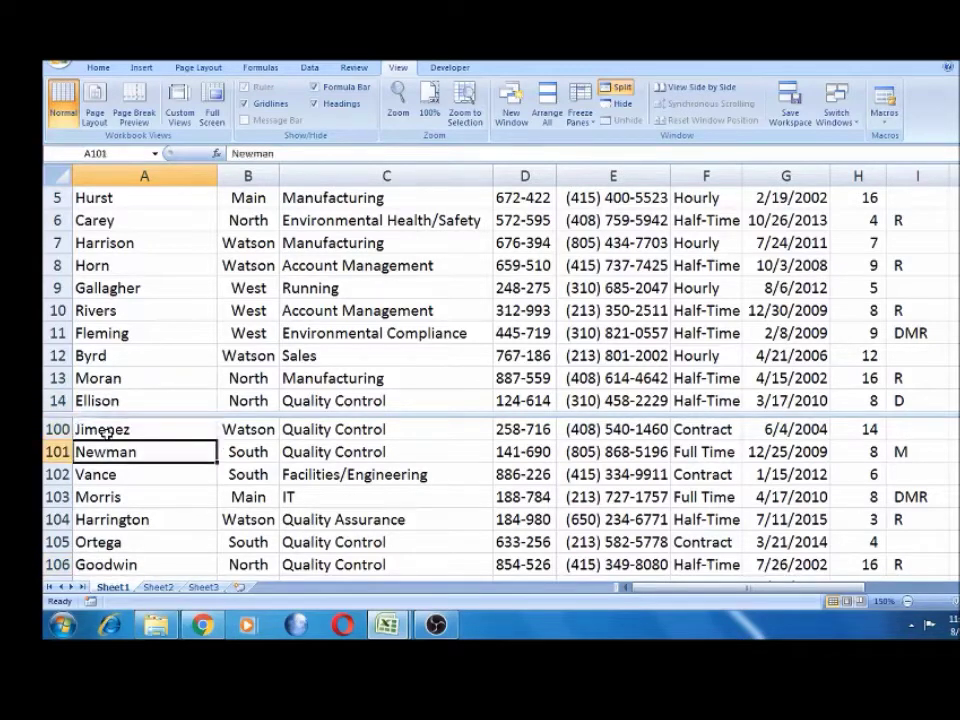
key("Down")
key("Down")
key("Down")
key("Down")
key("Down")
key("Down")
key("Down")
key("Down")
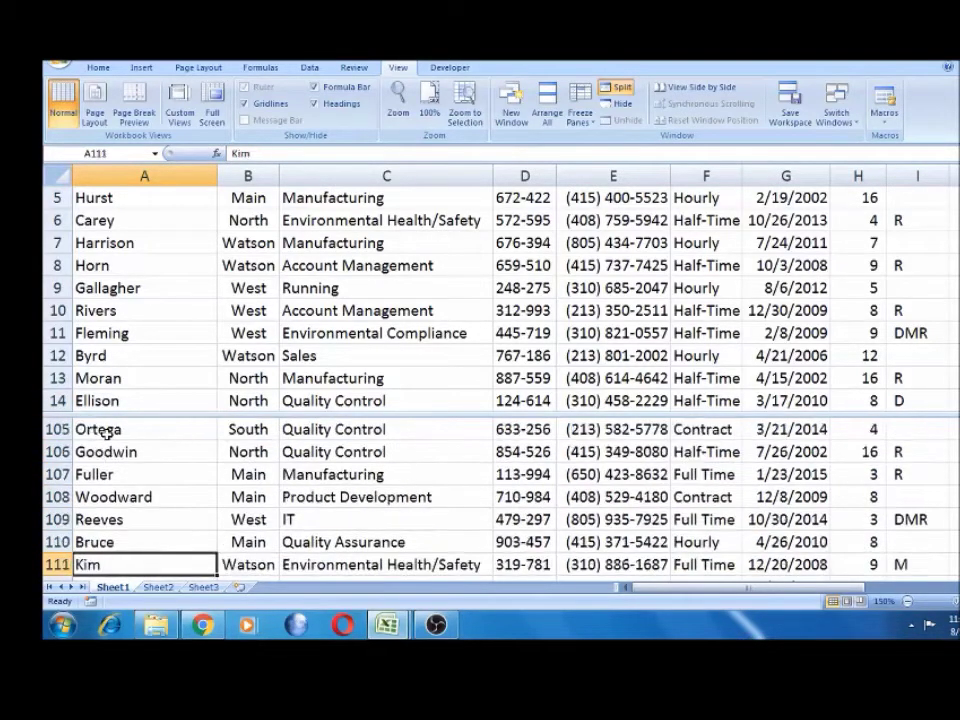
key("Up")
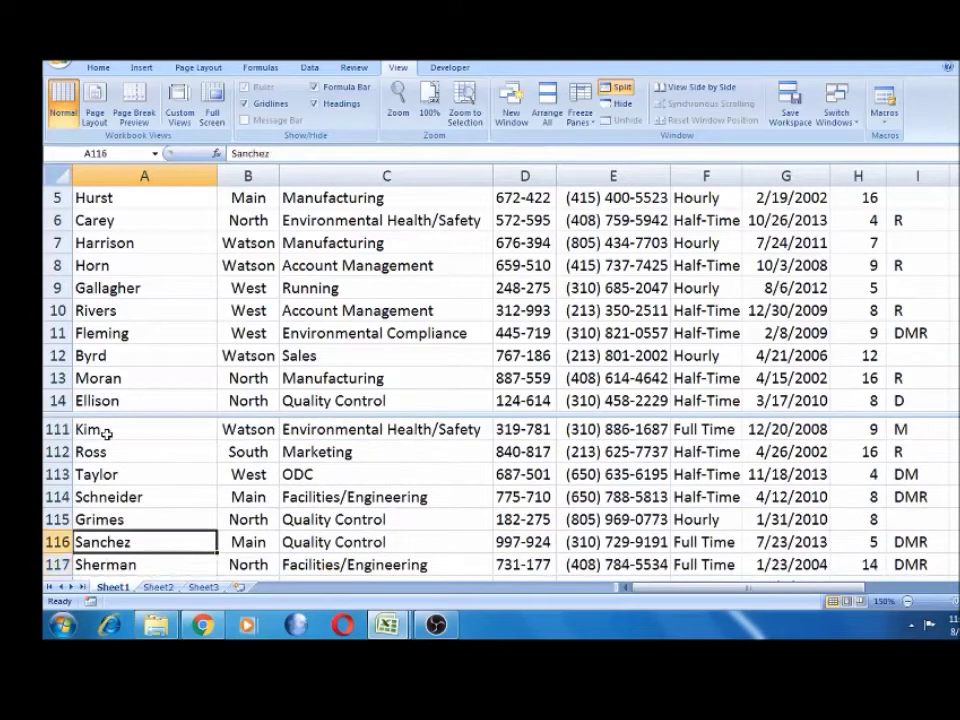
key("Up")
key("Up")
key("Up")
key("Up")
key("Up")
key("Up")
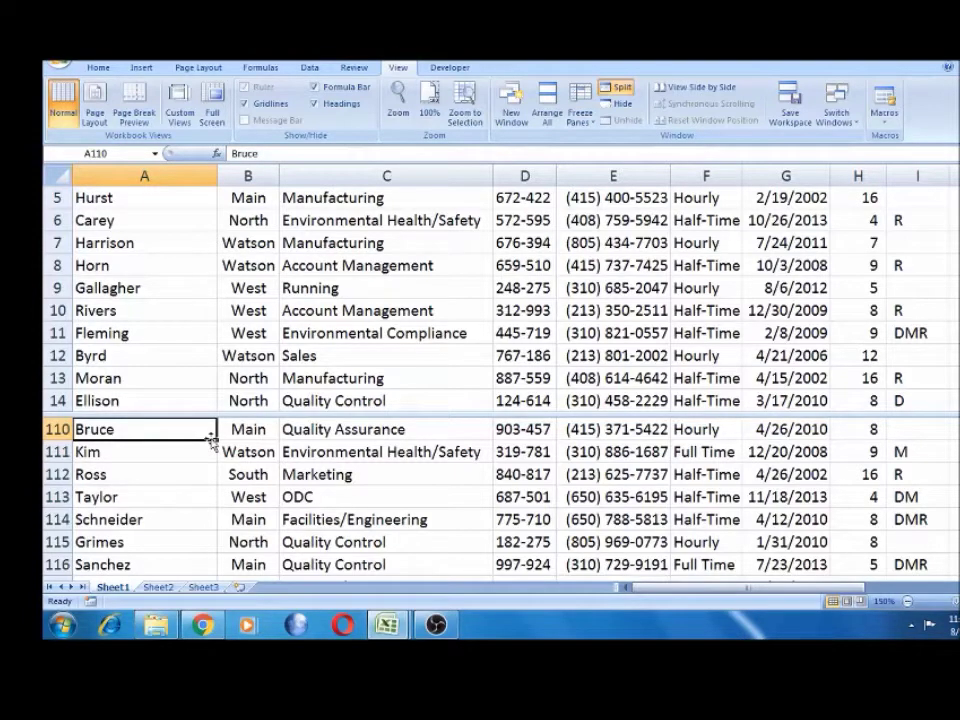
double_click(58, 413)
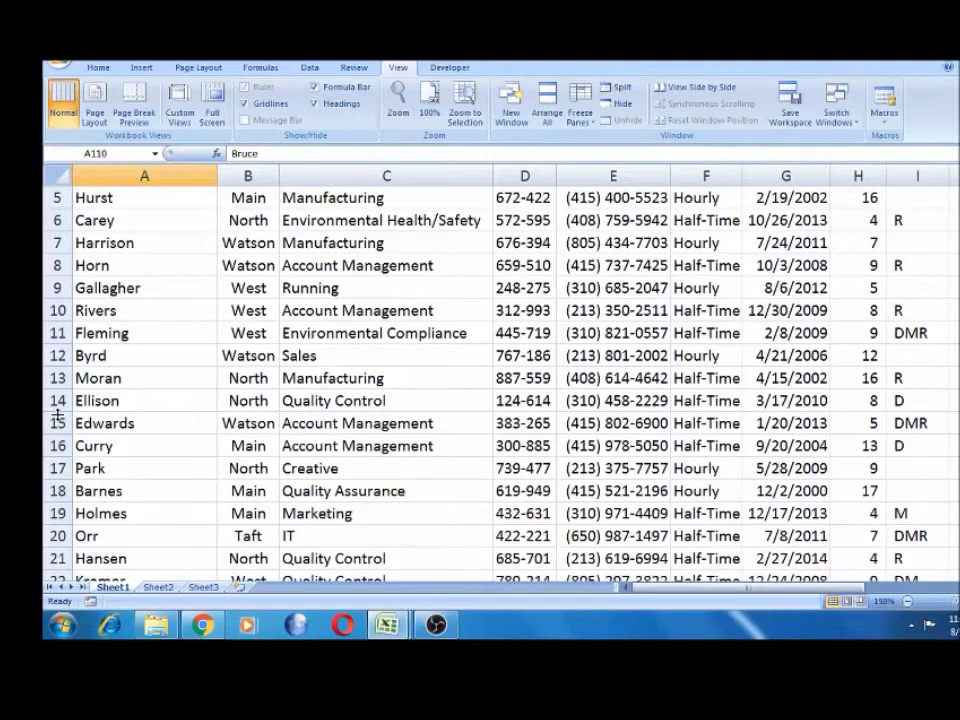
Step: Jump from Sales in C12 to the header row and select the Empl-ID header in D1
left_click(294, 377)
left_click(296, 365)
key("ctrl+Up")
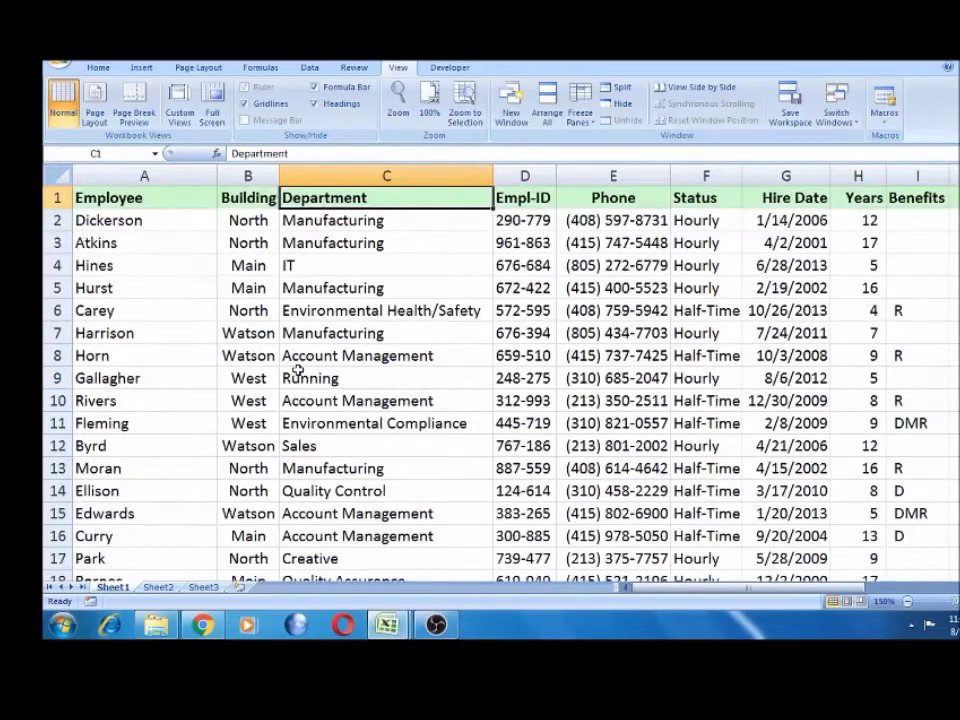
key("Left")
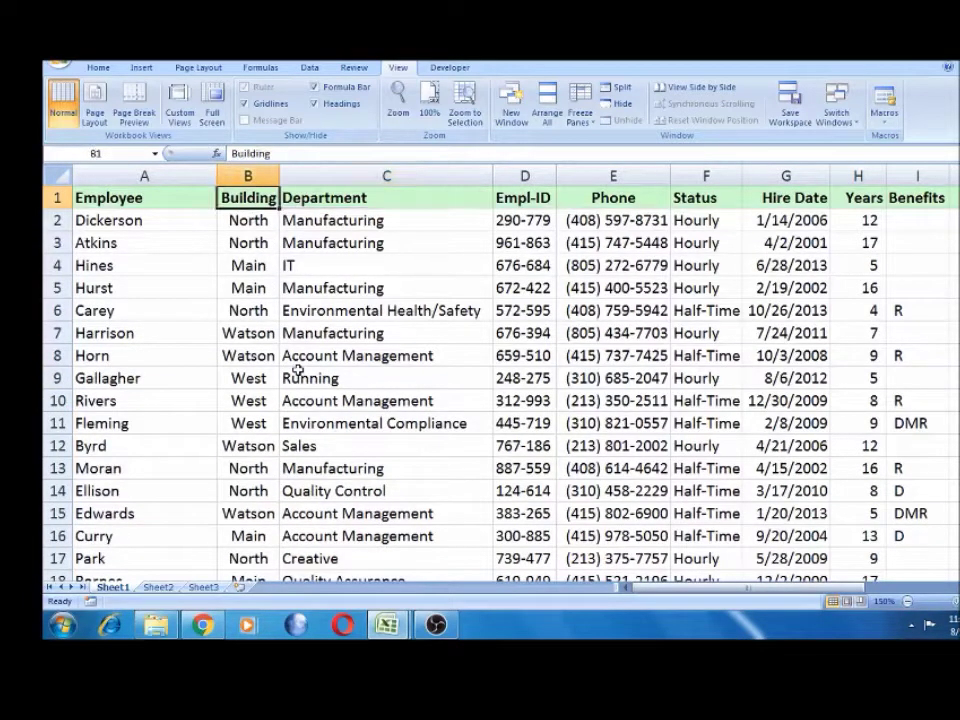
key("Left")
key("Right")
key("Right")
key("Right")
key("Left")
key("Left")
key("Left")
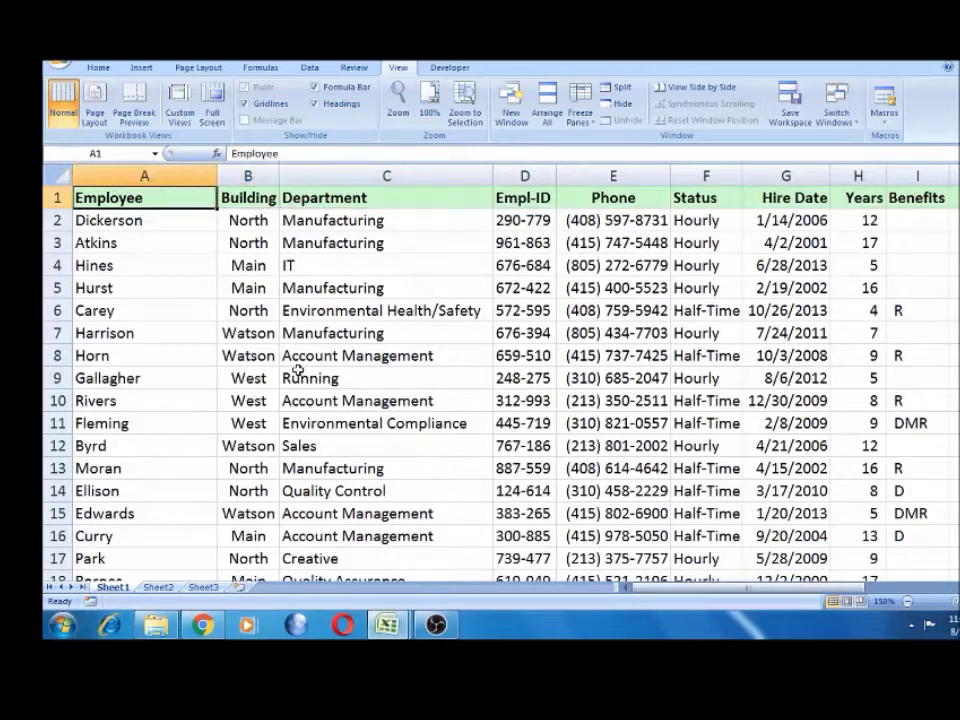
left_click(528, 191)
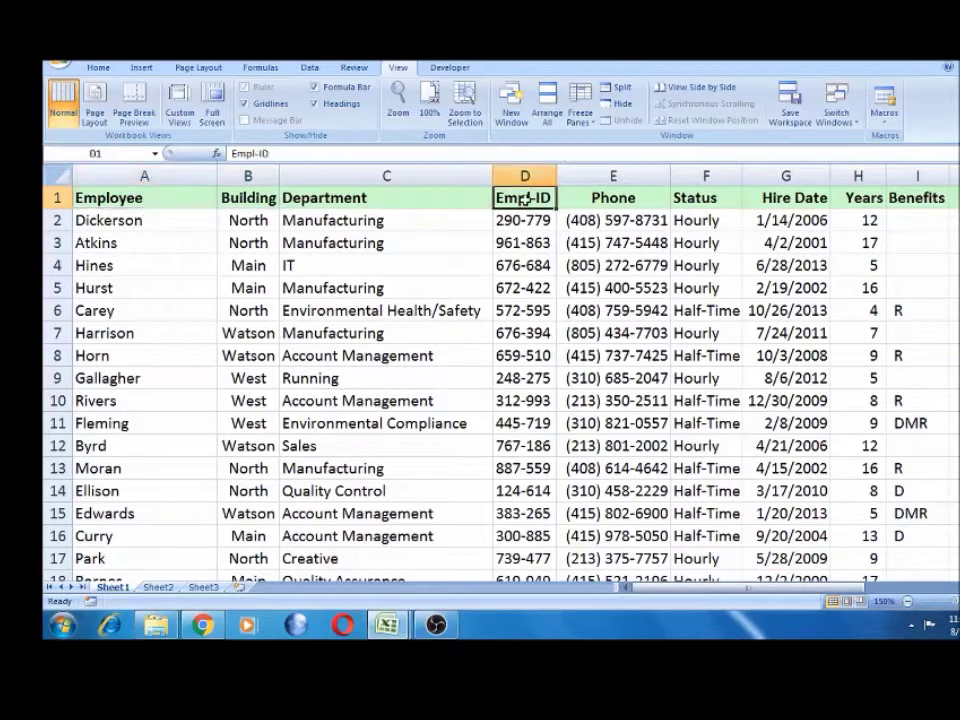
Step: Split the sheet vertically at column D and scroll the right pane to NewComp in column L
left_click(617, 88)
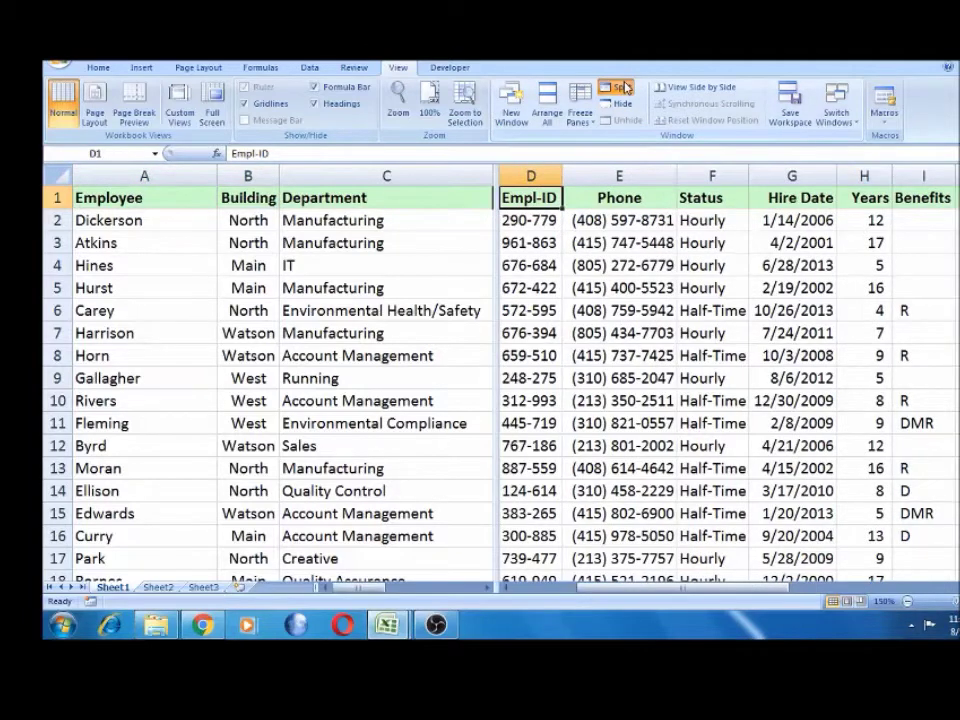
left_click(527, 222)
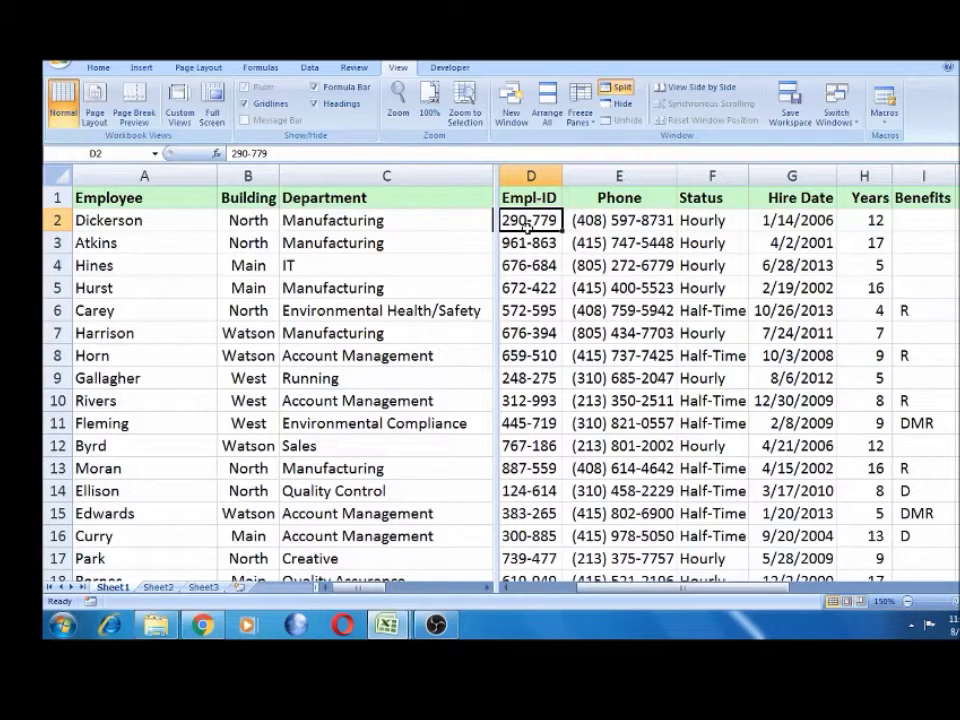
key("Right")
key("Right")
key("Right")
key("Right")
key("Right")
key("Right")
key("Right")
key("Right")
key("Right")
key("Right")
key("Right")
key("Right")
key("Right")
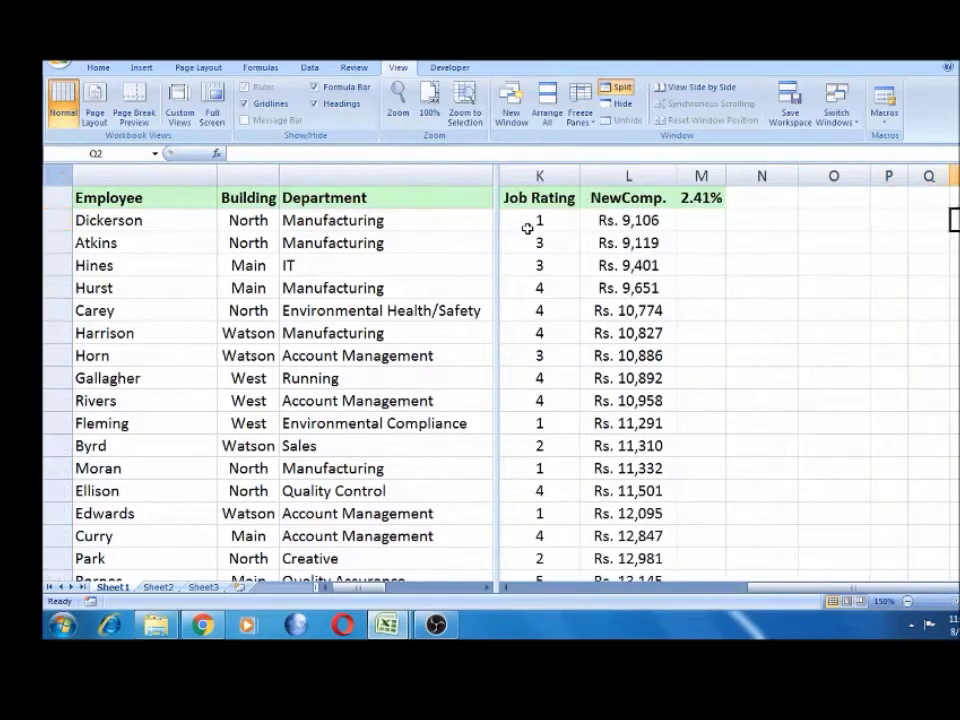
key("Right")
left_click(557, 220)
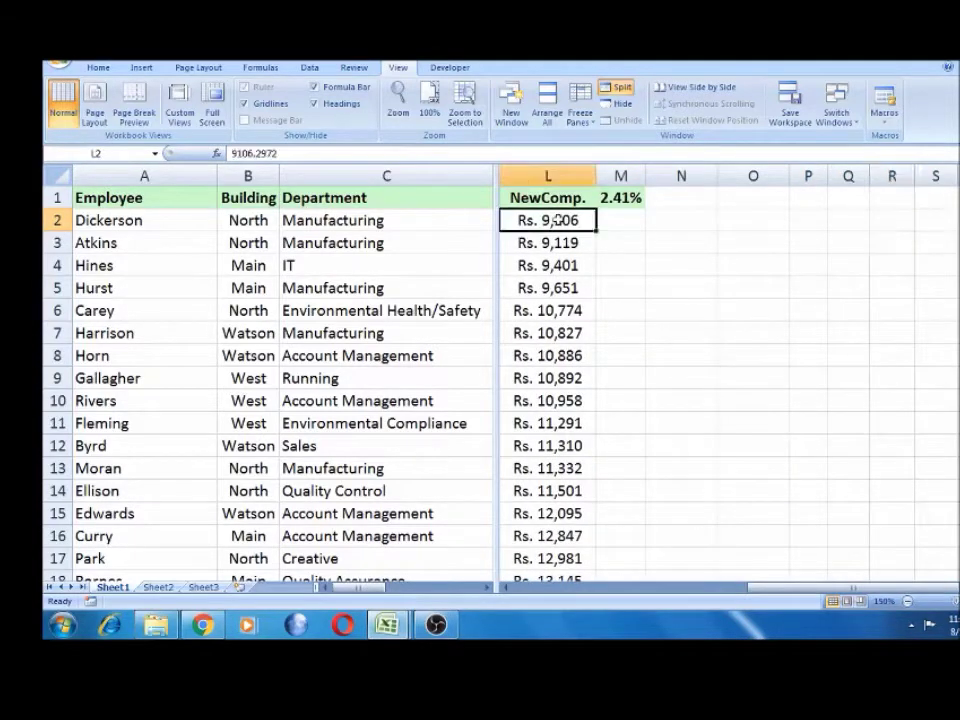
Step: Compare names in column A with NewComp values in column L, then remove the vertical split
left_click(178, 219)
left_click(108, 246)
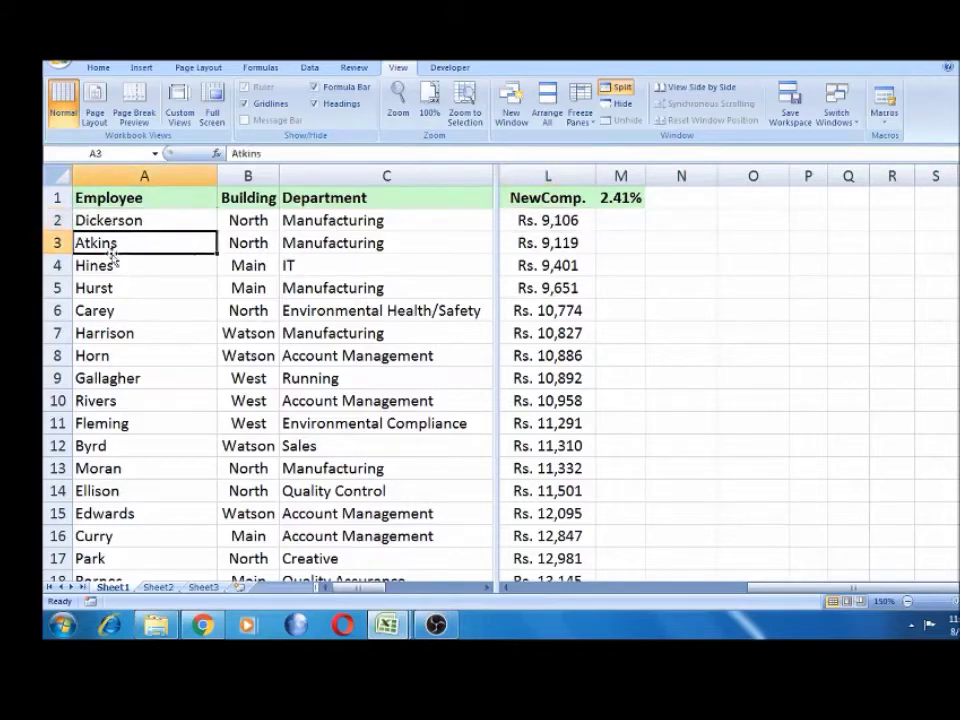
left_click(571, 238)
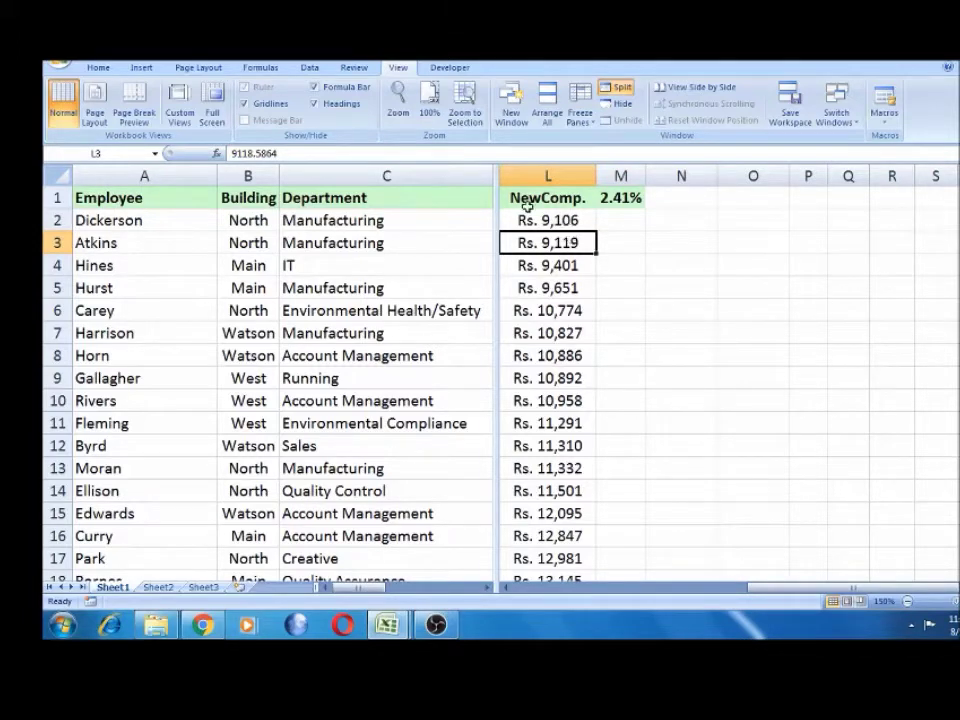
double_click(495, 176)
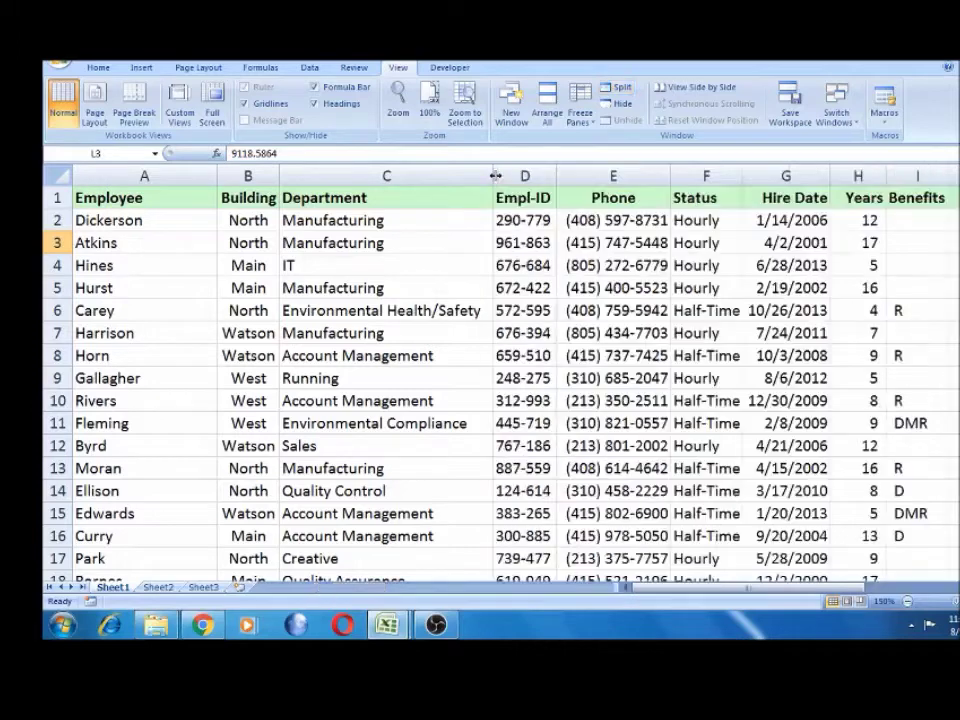
Step: Select cell E15 in the Phone column and split the sheet into four panes there
left_click(577, 484)
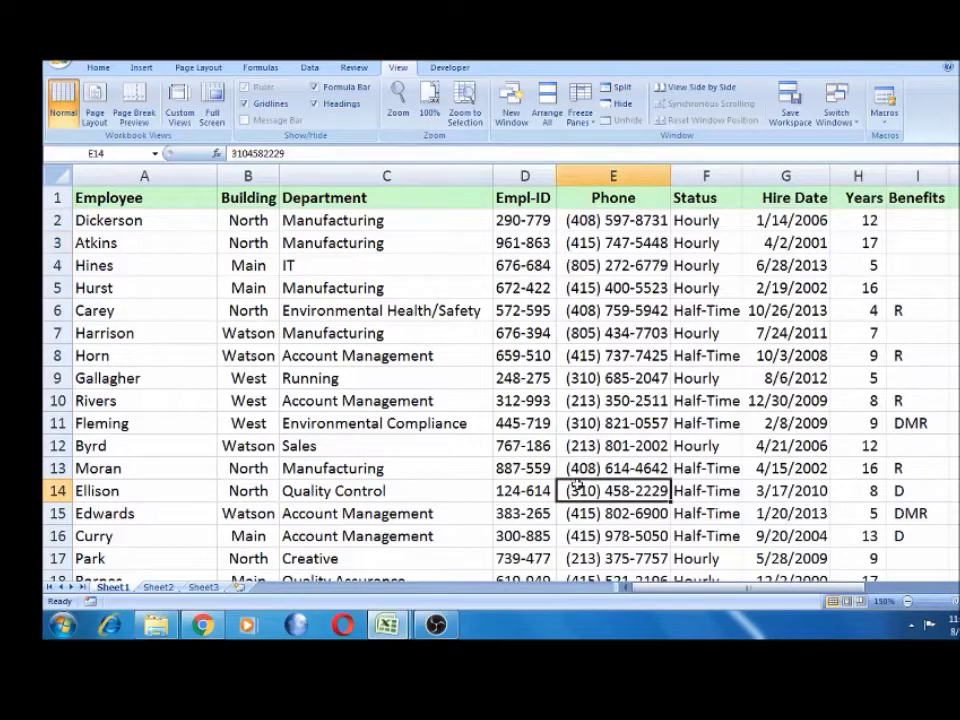
key("Down")
key("Down")
key("Down")
key("Down")
key("Down")
key("Down")
key("Down")
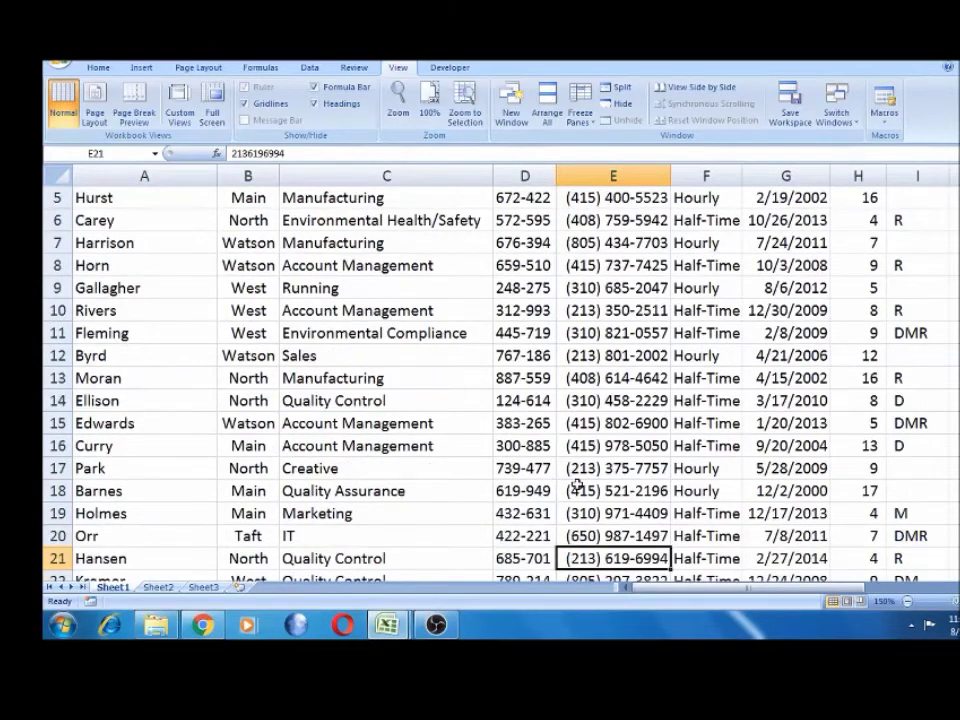
key("Up")
key("Up")
key("Up")
key("Up")
key("Up")
key("Up")
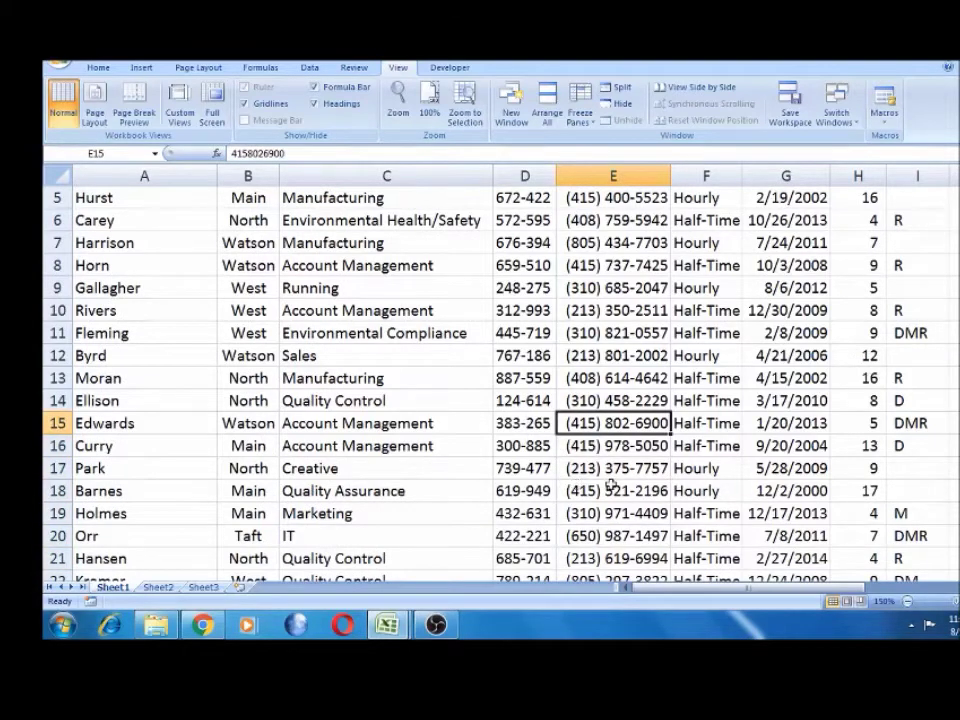
left_click(616, 88)
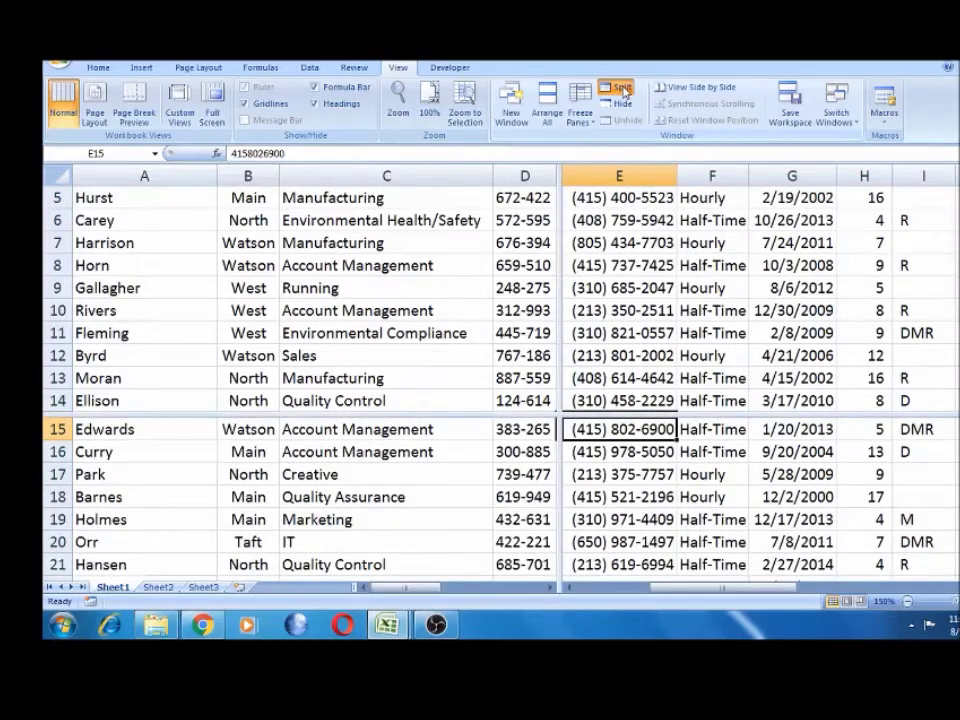
Step: Drag the right panes' horizontal scrollbar back so they also show columns A–C
left_click(401, 285)
left_click(592, 324)
left_click(358, 475)
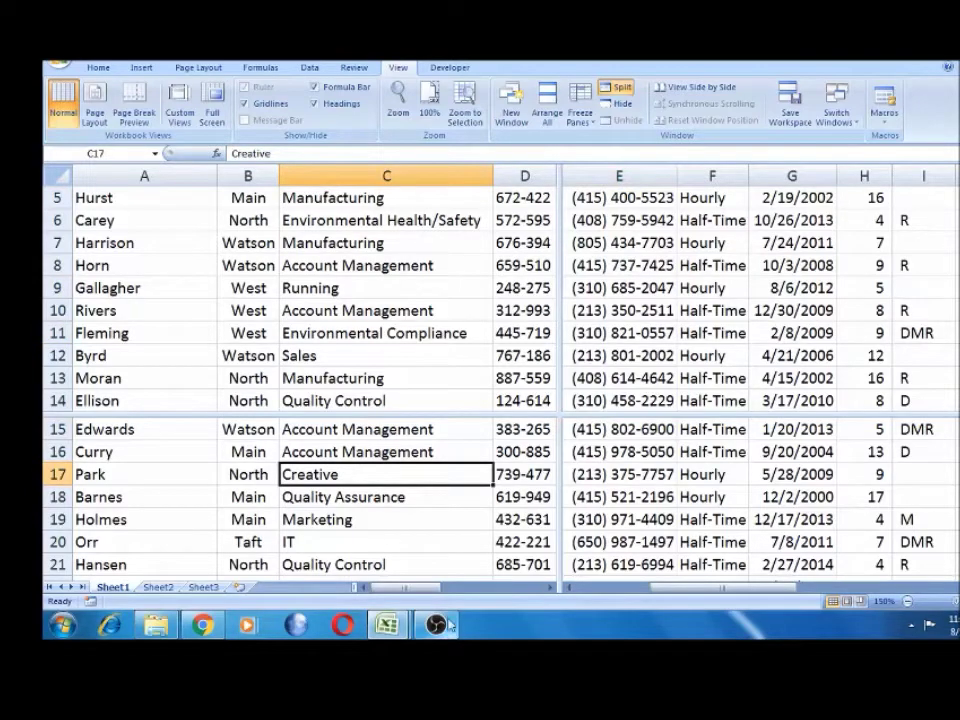
mouse_move(395, 587)
left_mouse_down()
mouse_move(525, 587)
mouse_move(385, 590)
left_mouse_up()
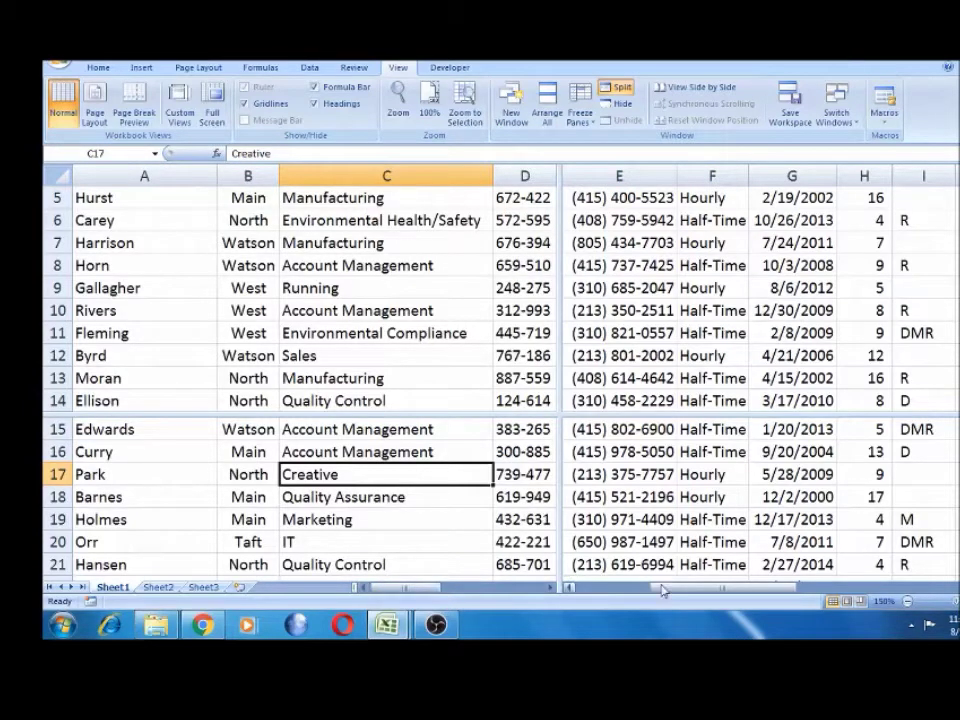
left_click(431, 543)
left_click_drag(650, 594, 600, 590)
left_click(635, 497)
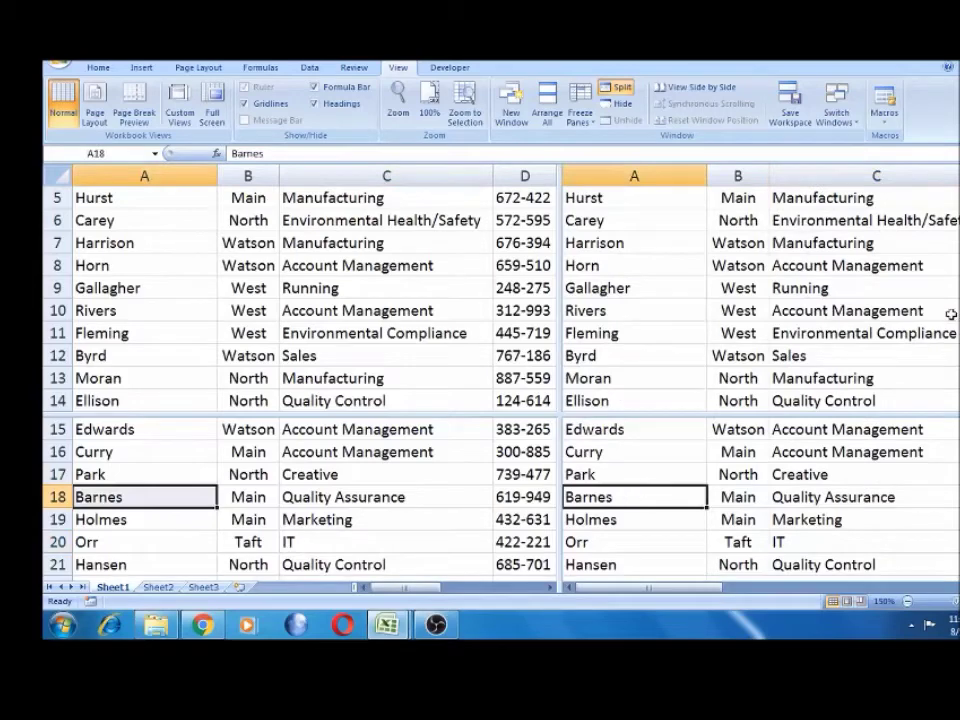
left_click(870, 283)
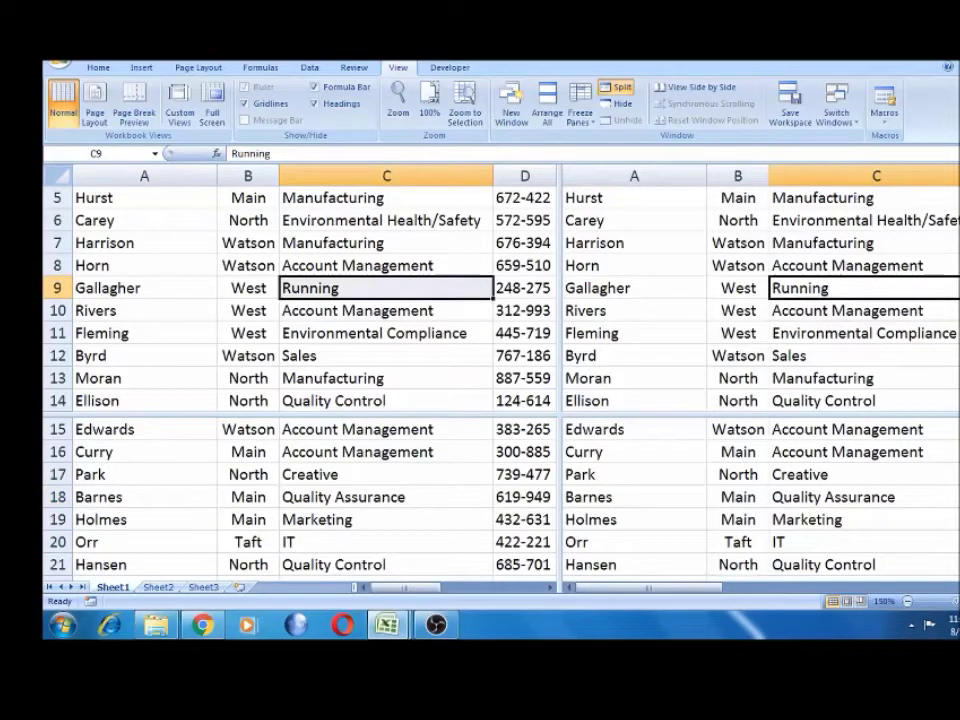
Step: Scroll the panes to rows 123–132 and 337–343, then compare cells B337, C337 and C338
scroll(300, 298, "down", 20)
scroll(300, 298, "up", 20)
scroll(300, 298, "down", 20)
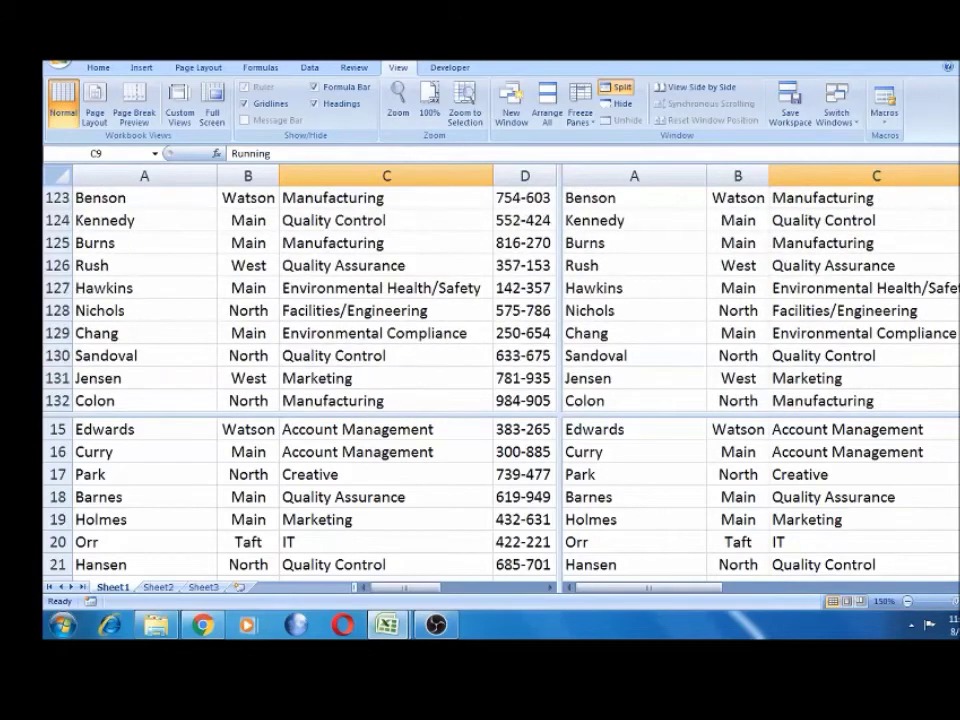
scroll(300, 497, "down", 20)
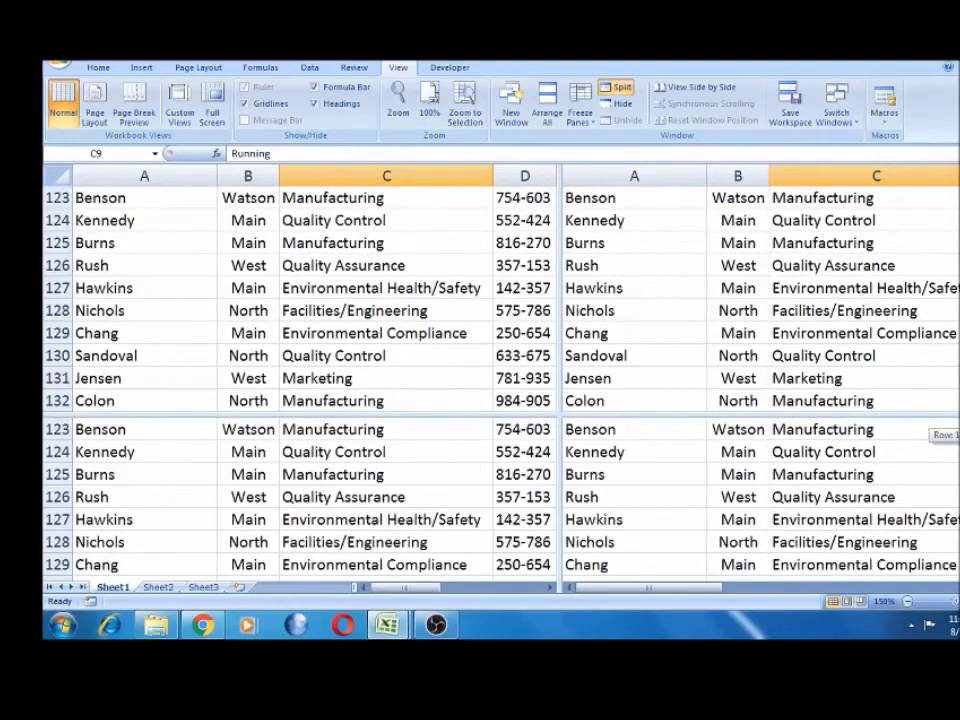
scroll(735, 497, "down", 20)
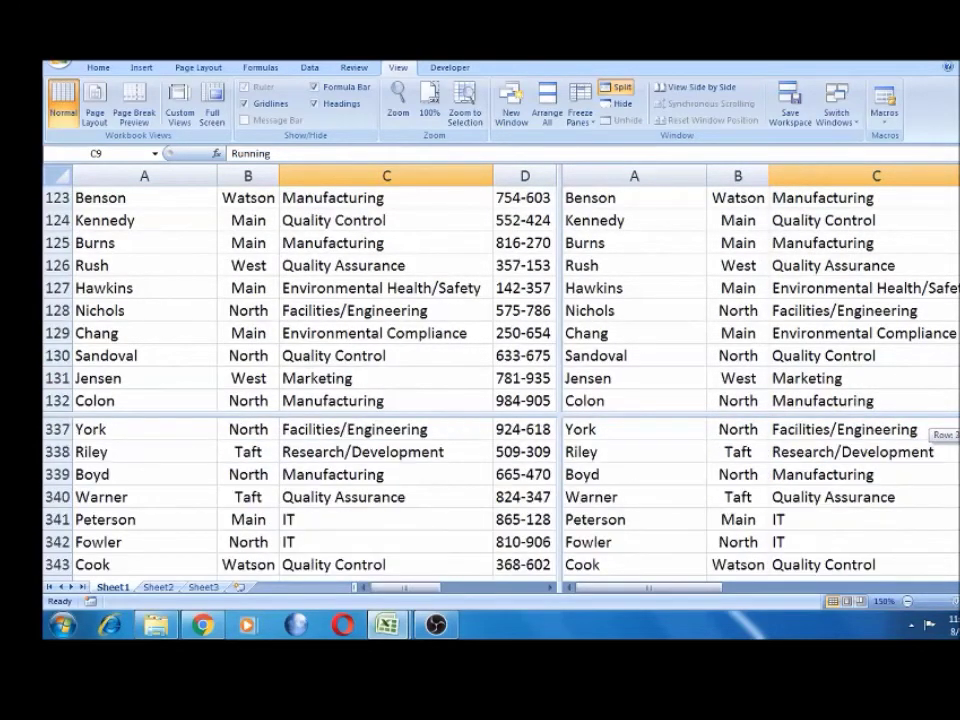
left_click(735, 497)
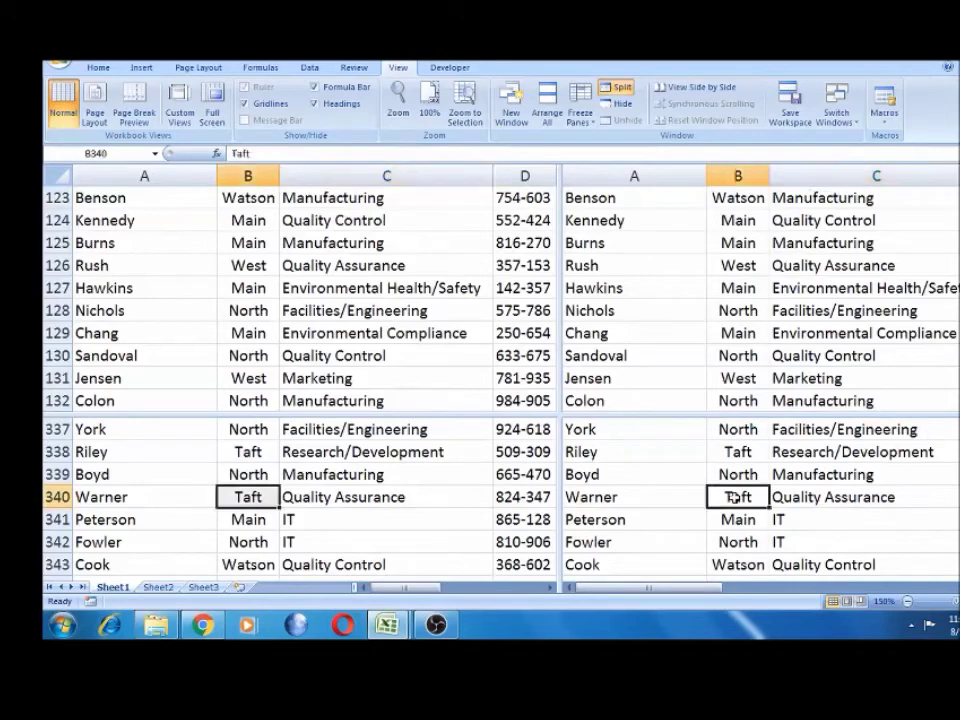
left_click(456, 453)
left_click(254, 429)
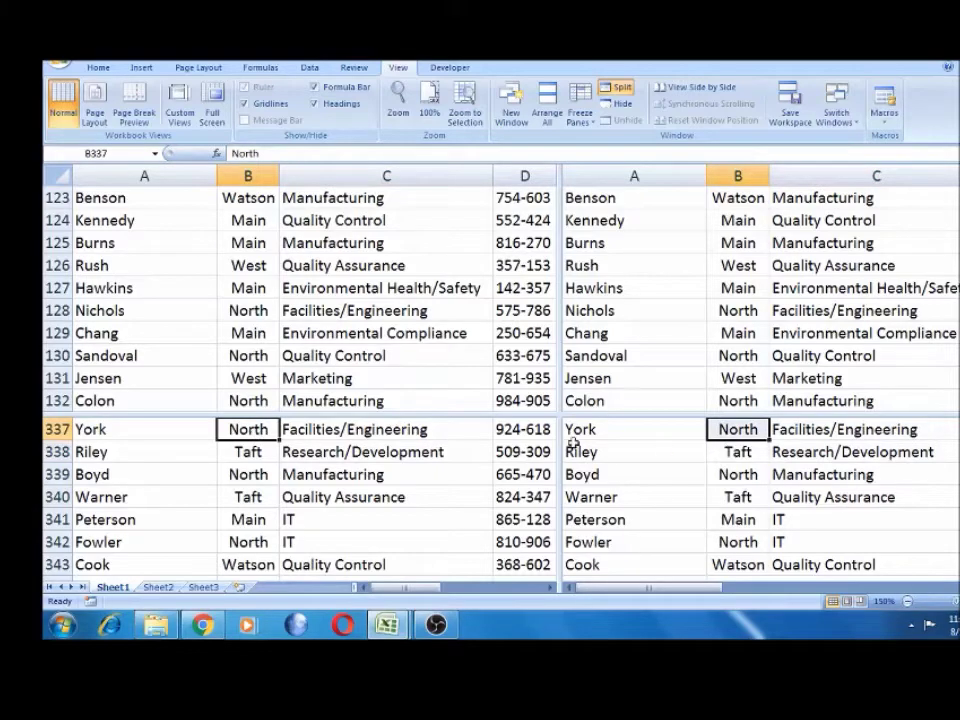
left_click(792, 433)
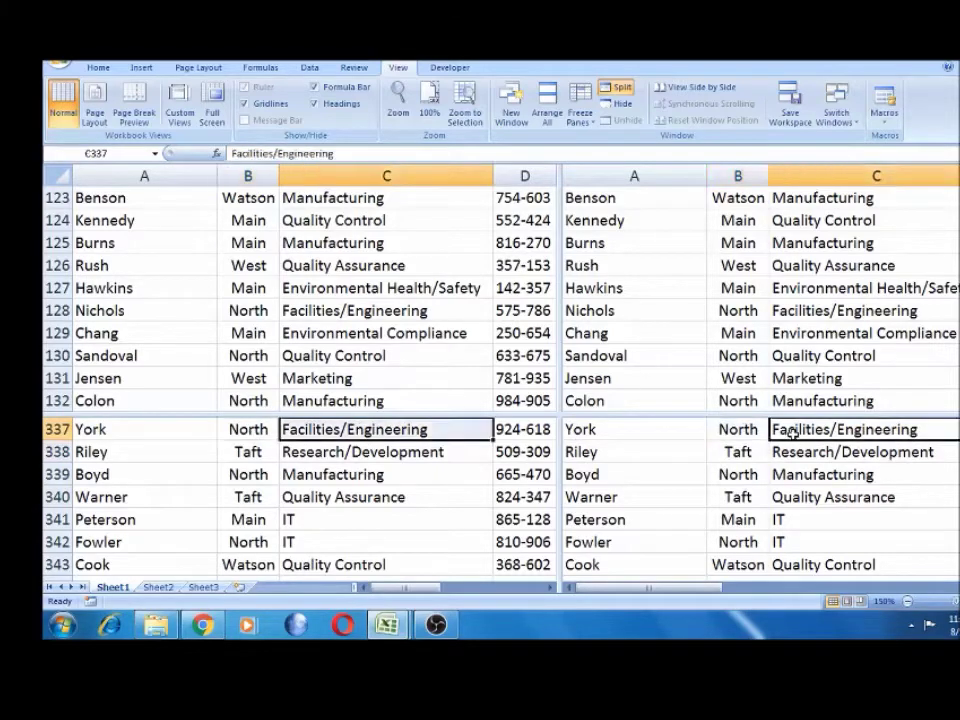
key("Right")
key("Right")
key("Right")
key("Right")
key("Right")
key("Right")
key("Right")
key("Right")
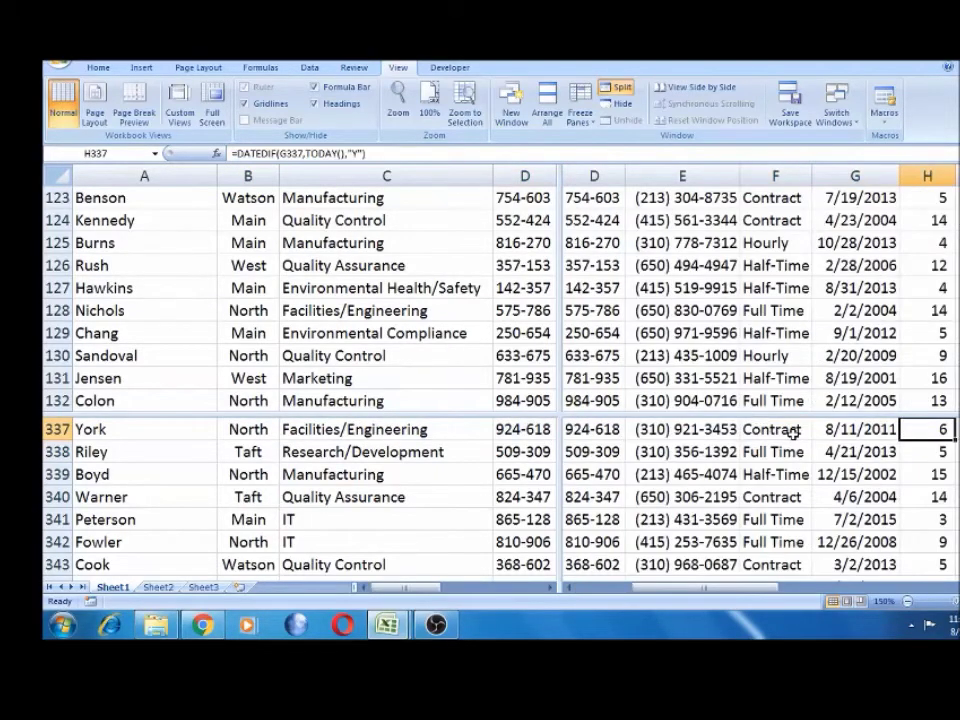
Step: Move right to column N in row 337, then compare J132 and J337 with names in A132 and A337
key("Right")
key("Right")
key("Right")
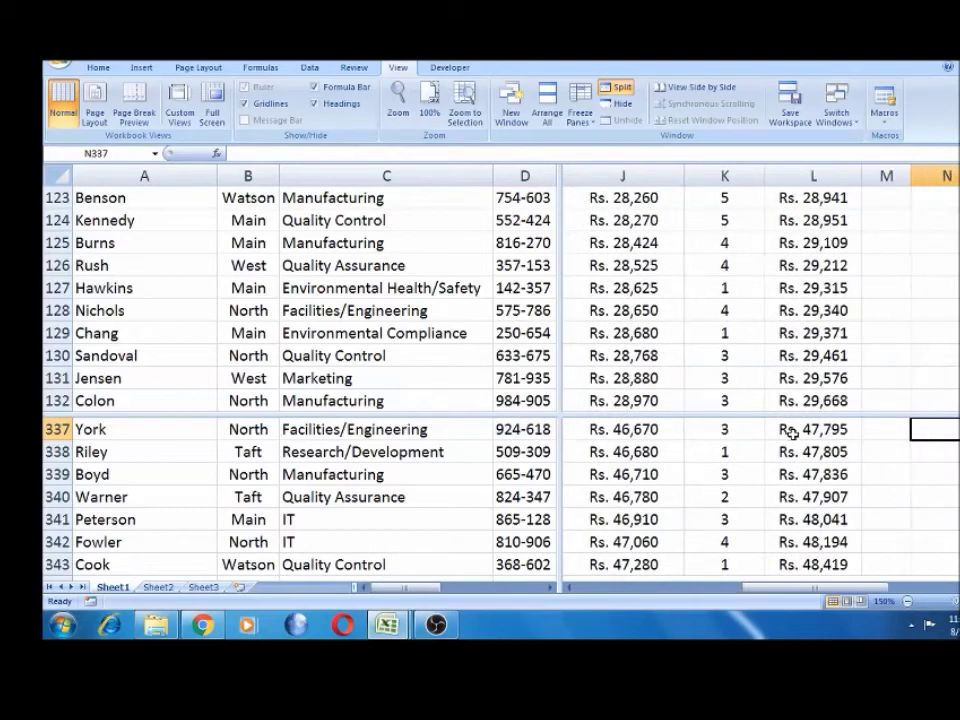
left_click(231, 432)
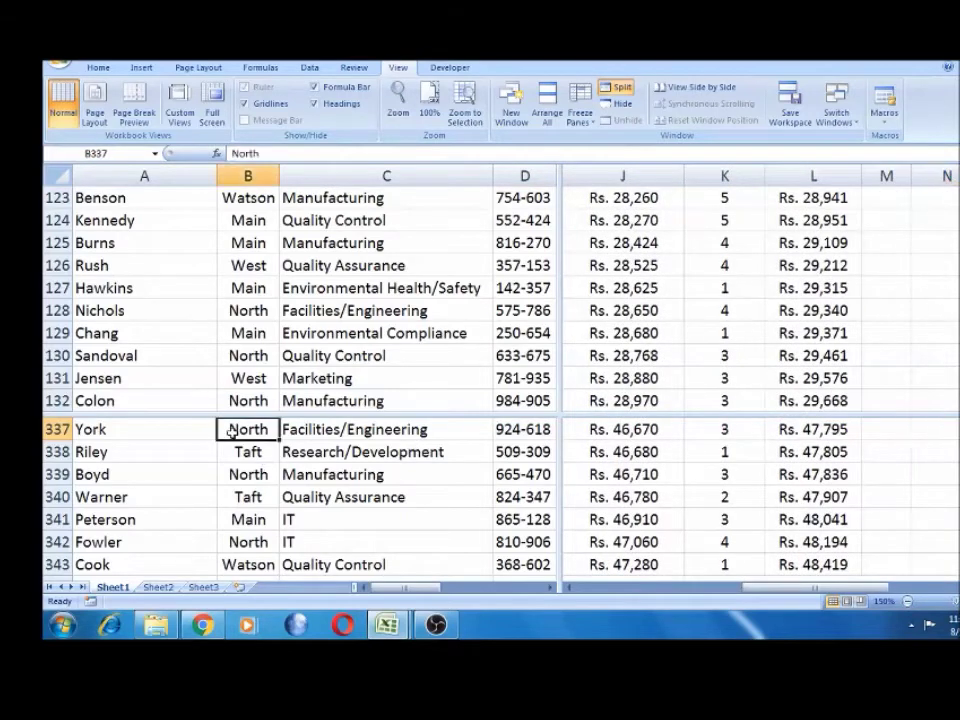
left_click(605, 436)
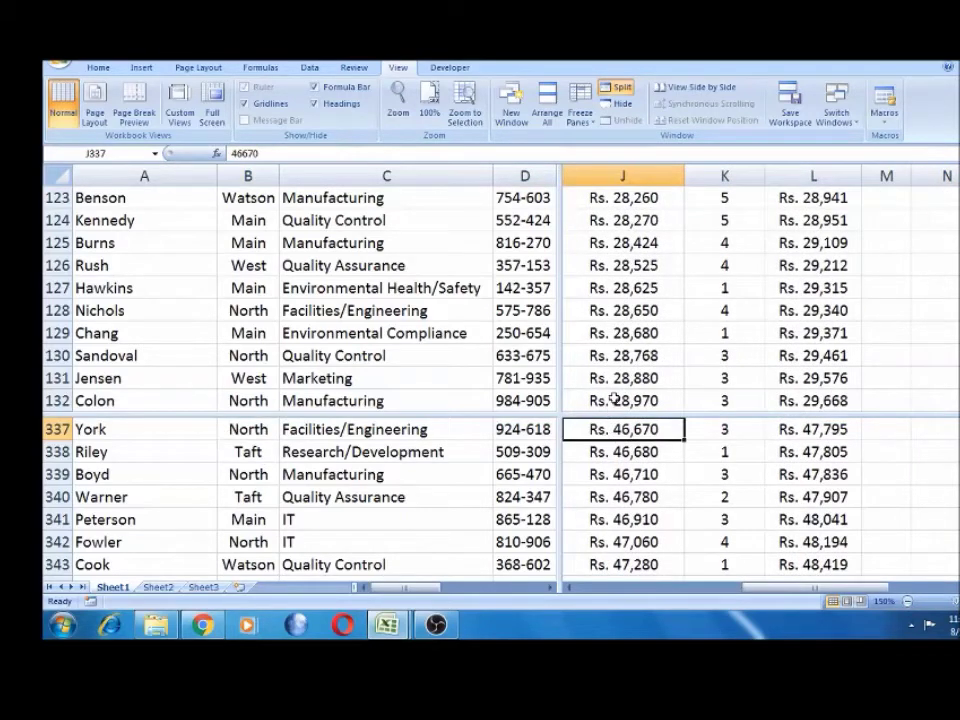
left_click(614, 398)
left_click(330, 427)
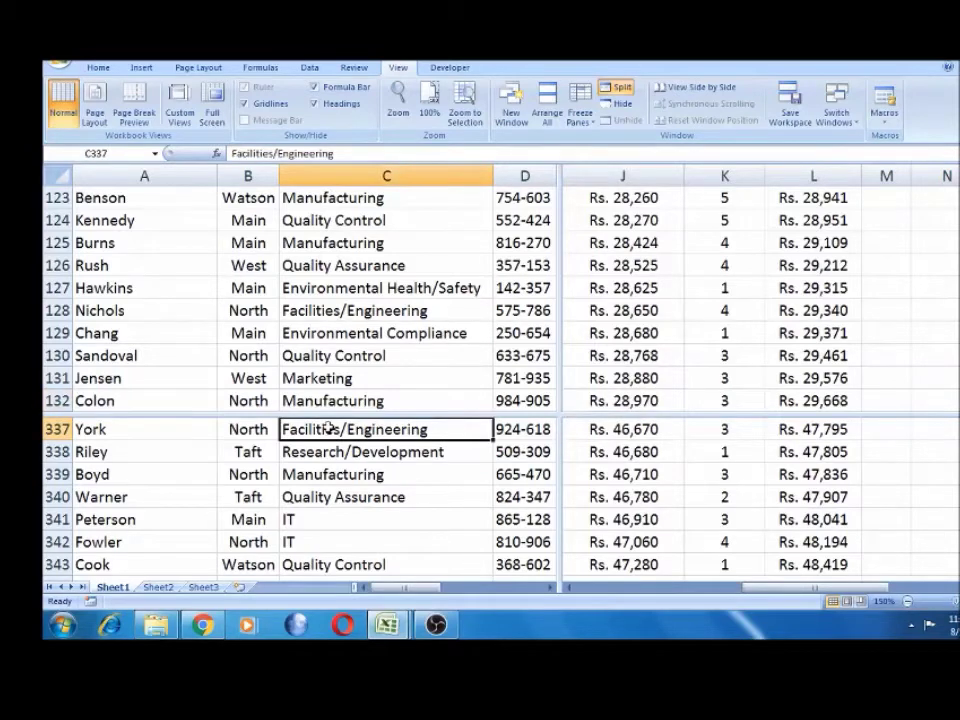
left_click(135, 427)
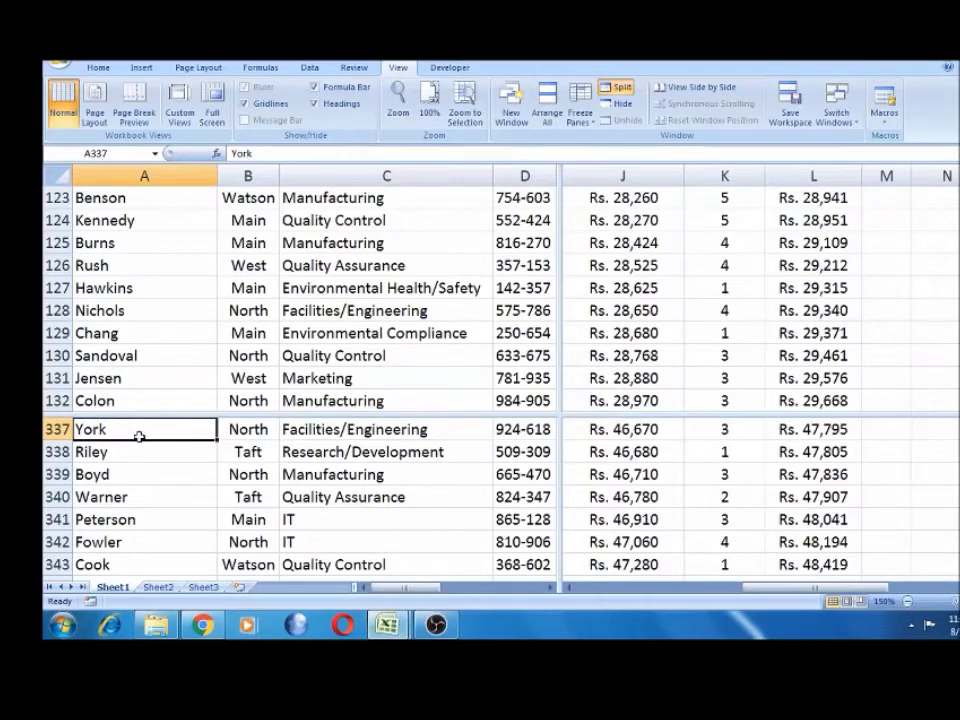
left_click(124, 400)
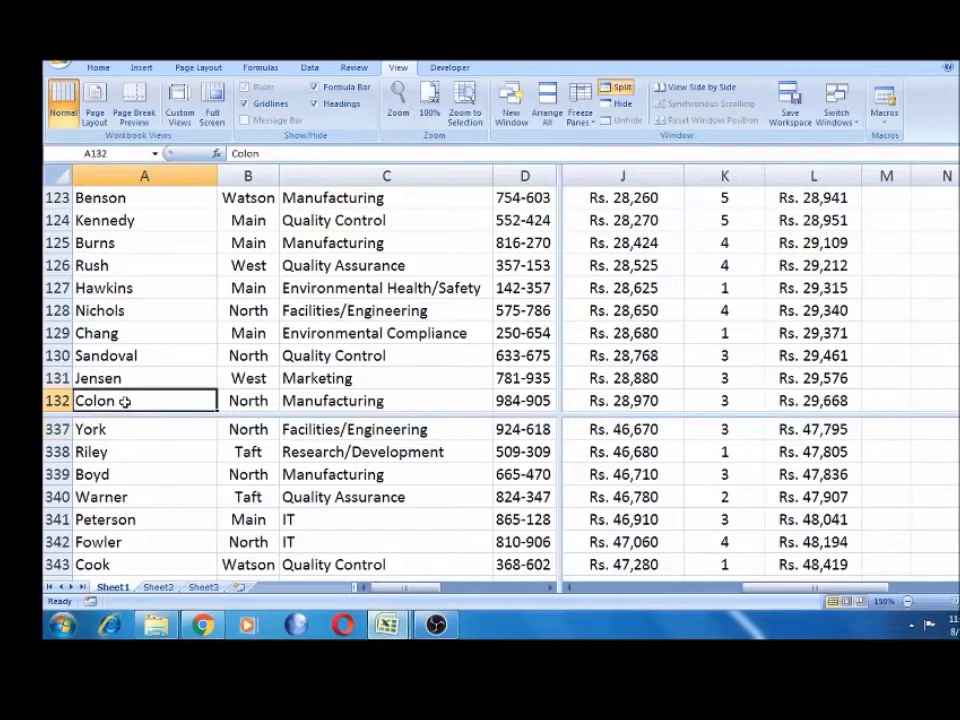